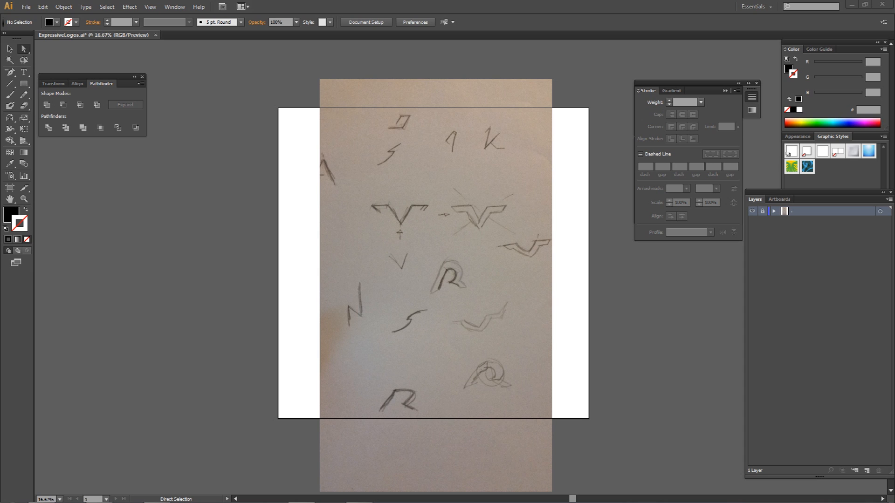
left_click_drag(894, 7, 471, 1)
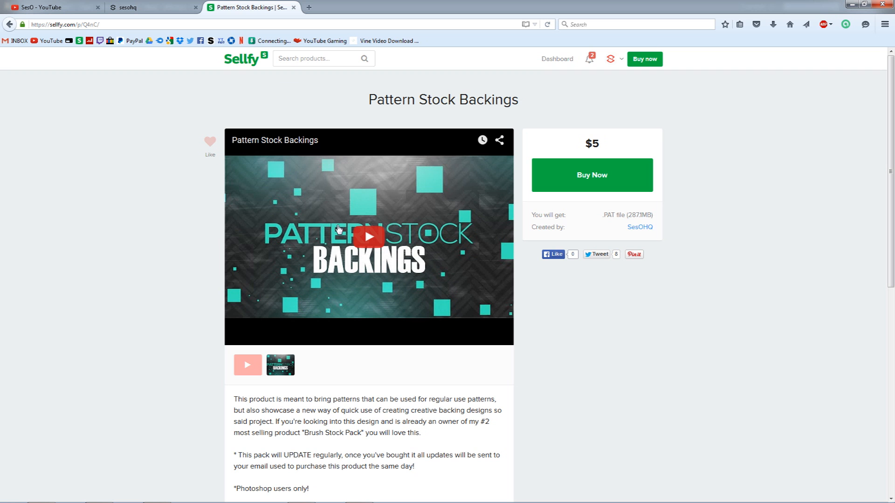
double_click(602, 146)
left_click_drag(523, 3, 894, 57)
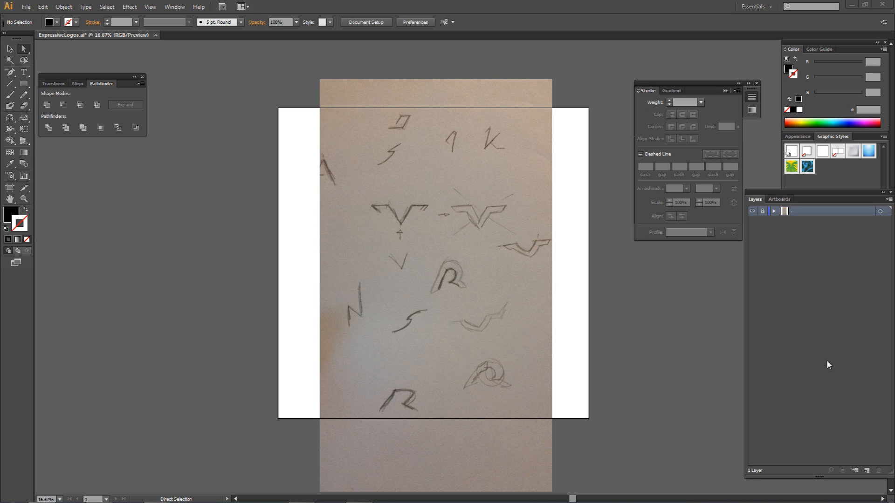
Add a new layer above the locked sketch layer and choose the Width tool.
left_click(865, 467)
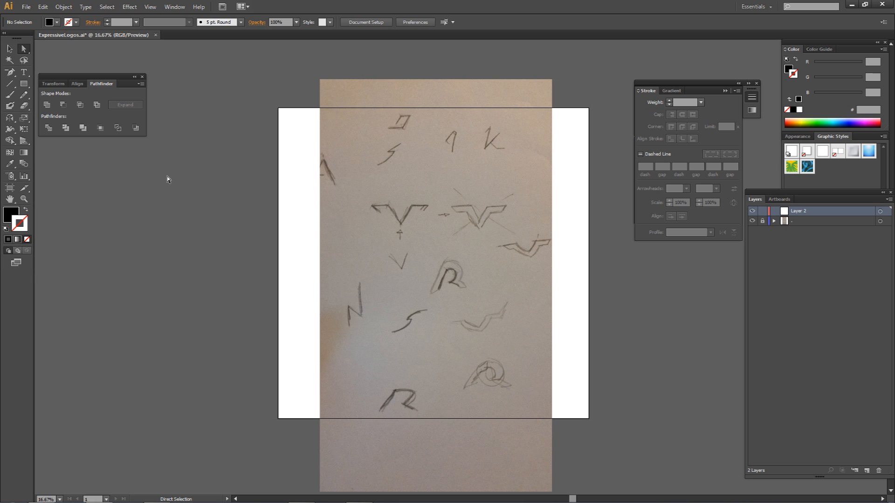
key("shift+e")
left_click(10, 120)
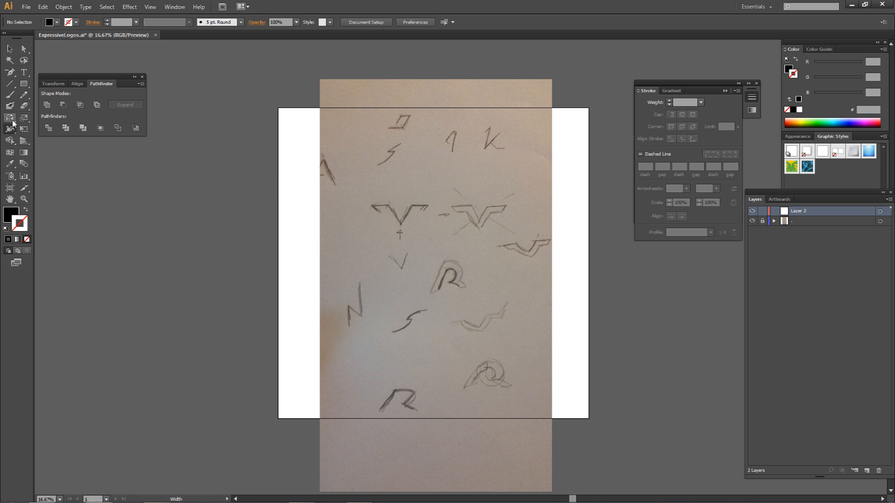
left_click(11, 129)
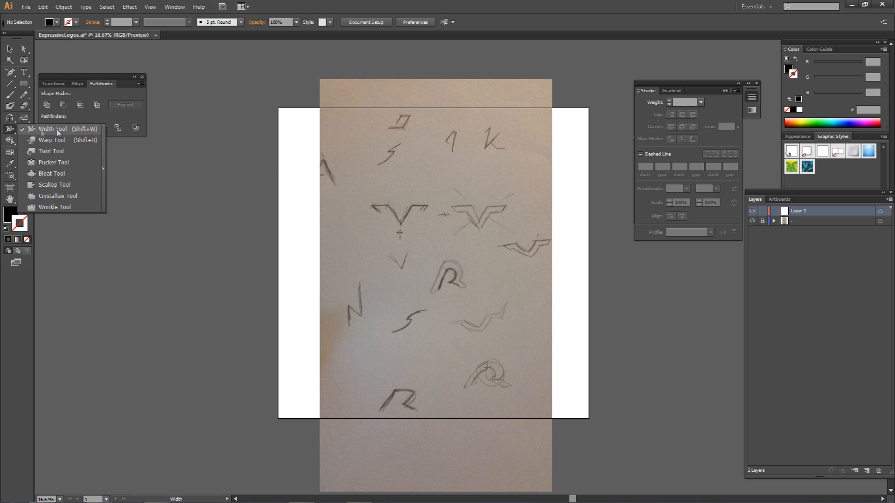
left_click(30, 132)
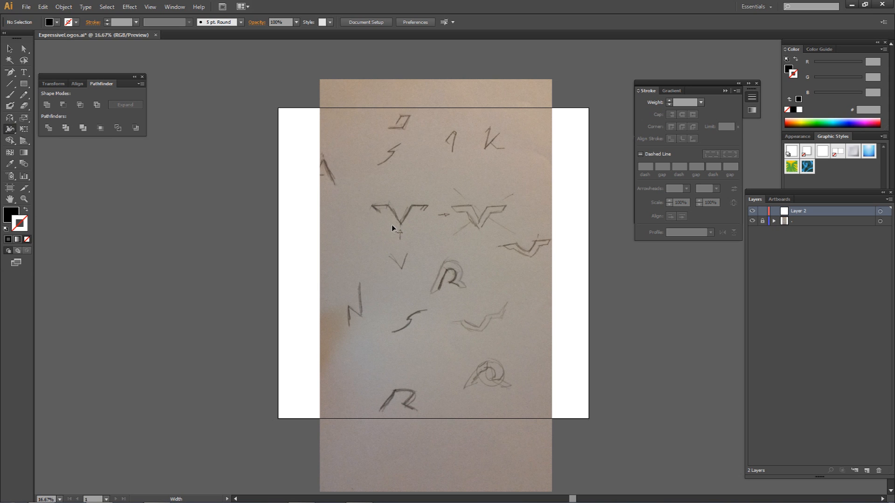
Choose the Pen tool for the winged V sketch and set no fill with a black stroke.
key("p")
left_click(11, 72)
left_click(50, 74)
scroll(399, 200, "up", 1)
left_click_drag(442, 228, 421, 189)
scroll(399, 179, "up", 2)
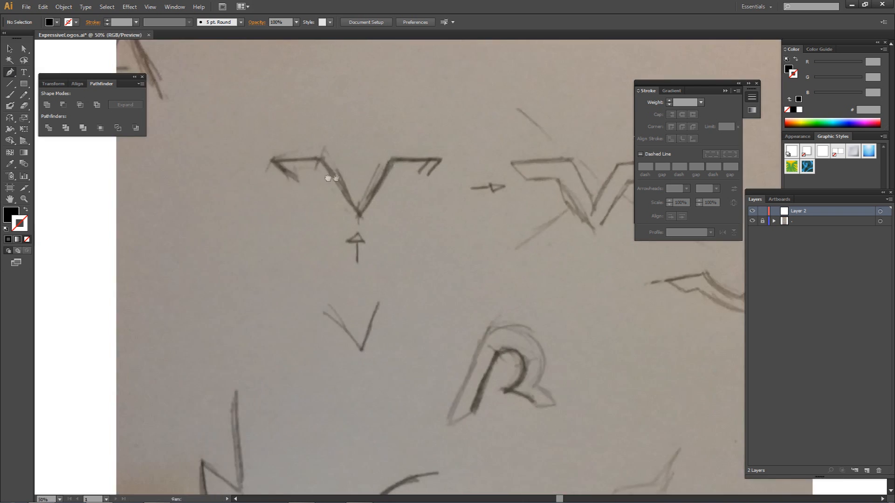
left_click_drag(336, 178, 422, 211)
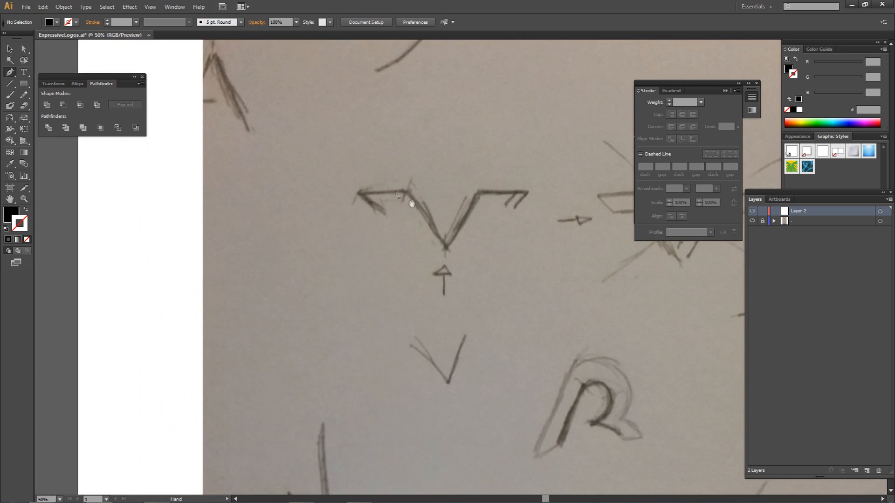
left_click(9, 213)
left_click(18, 227)
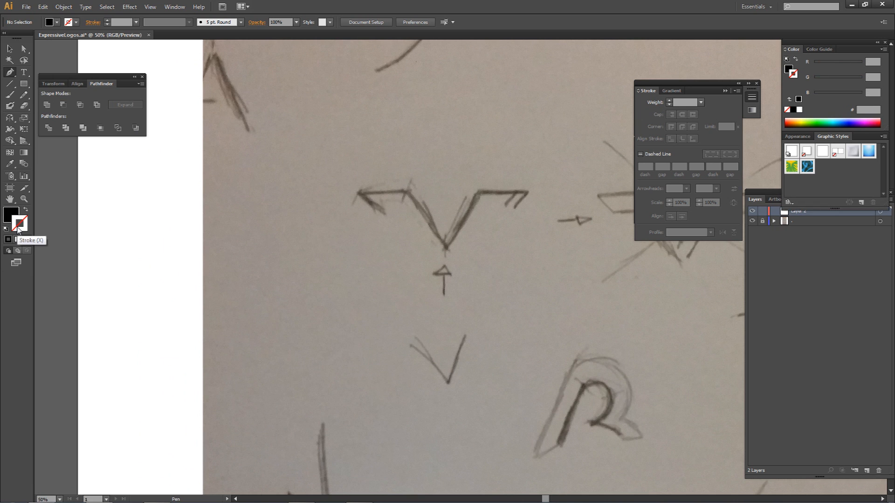
left_click(10, 214)
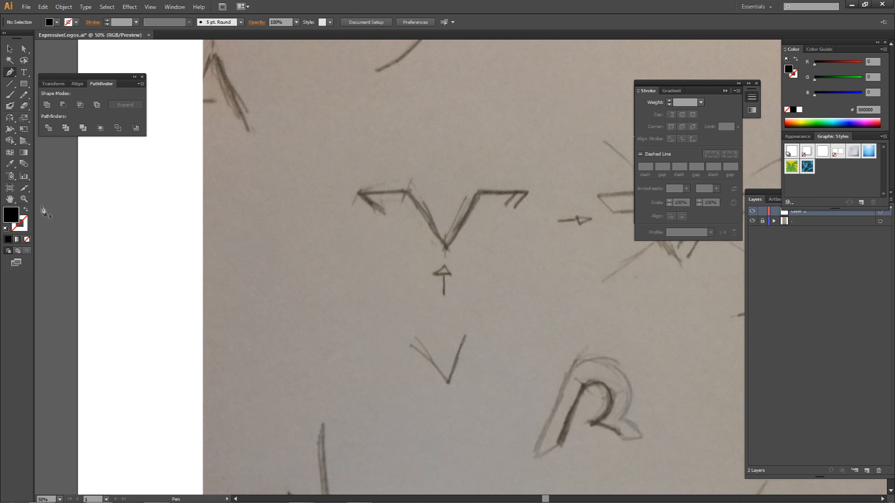
left_click(30, 239)
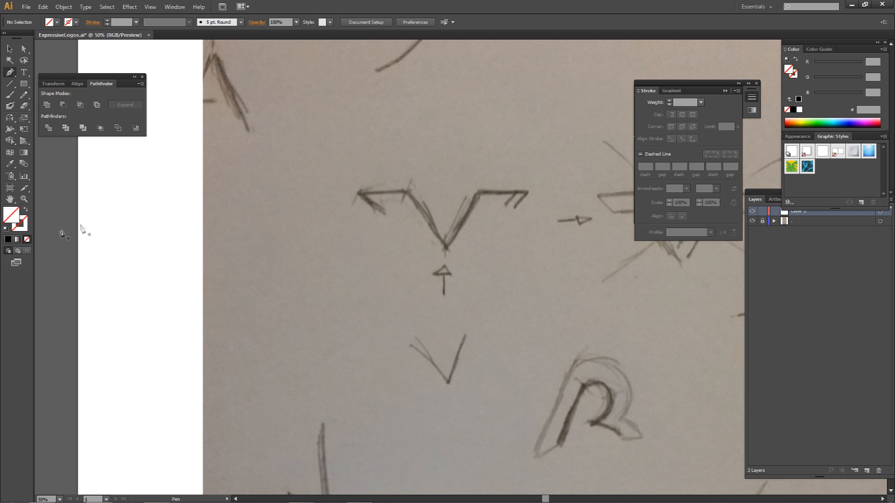
left_click(21, 226)
left_click(8, 239)
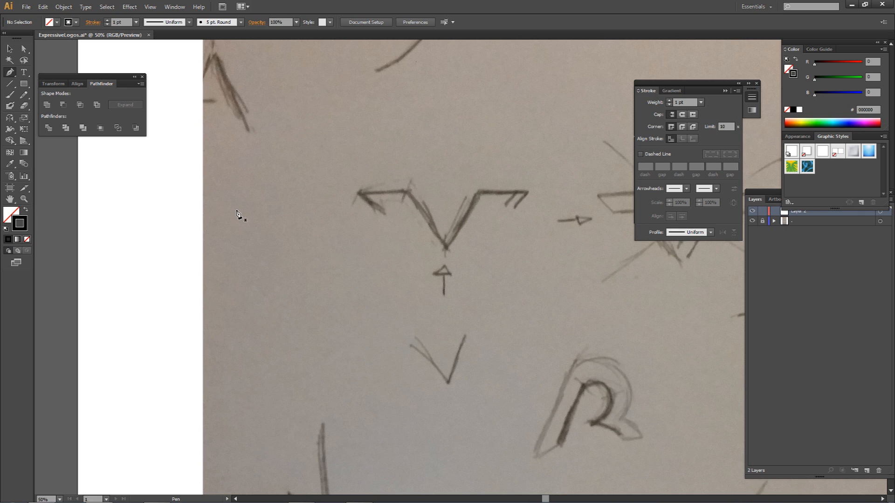
double_click(21, 228)
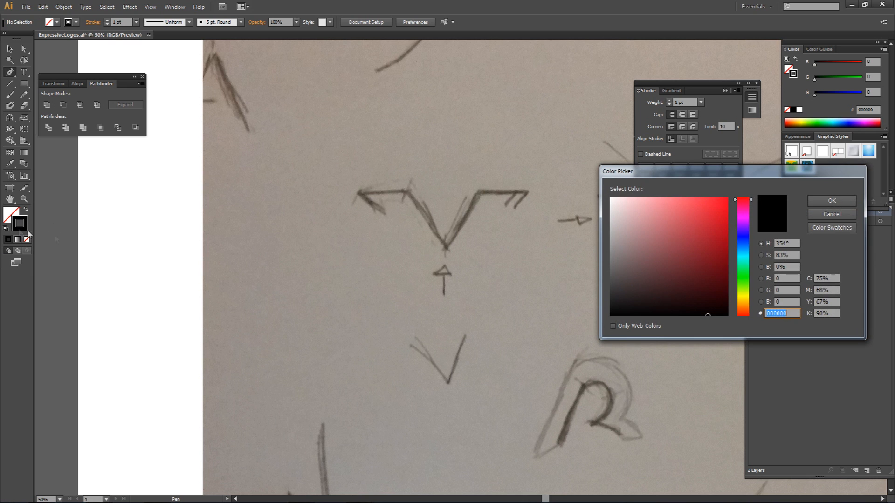
left_click(808, 216)
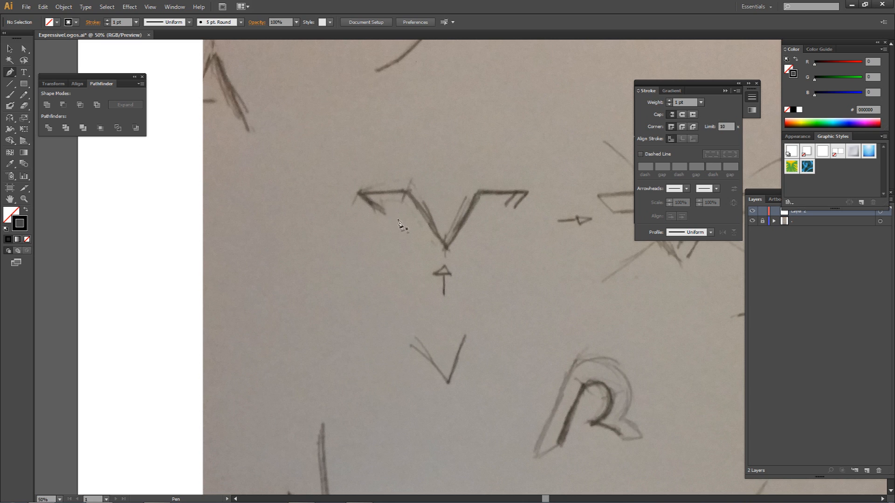
Trace the winged V sketch as an open straight-segment path about 645 × 226 pt, including both hooked wing ends.
left_click(380, 210)
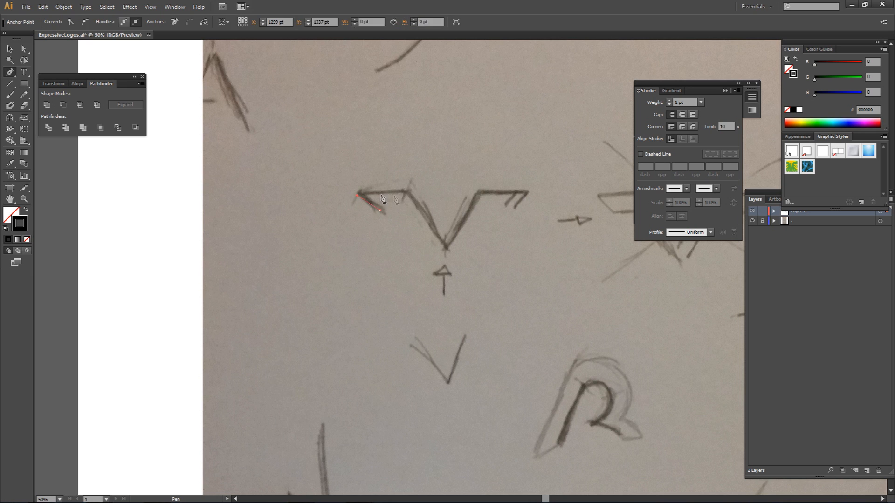
left_click(366, 195)
left_click(404, 195)
left_click(446, 247)
left_click(478, 197)
left_click(516, 196)
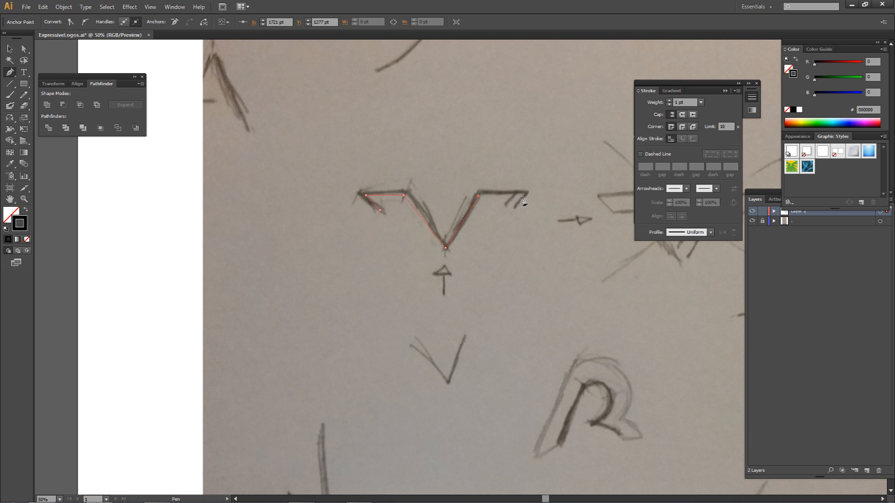
left_click(502, 207)
key("a")
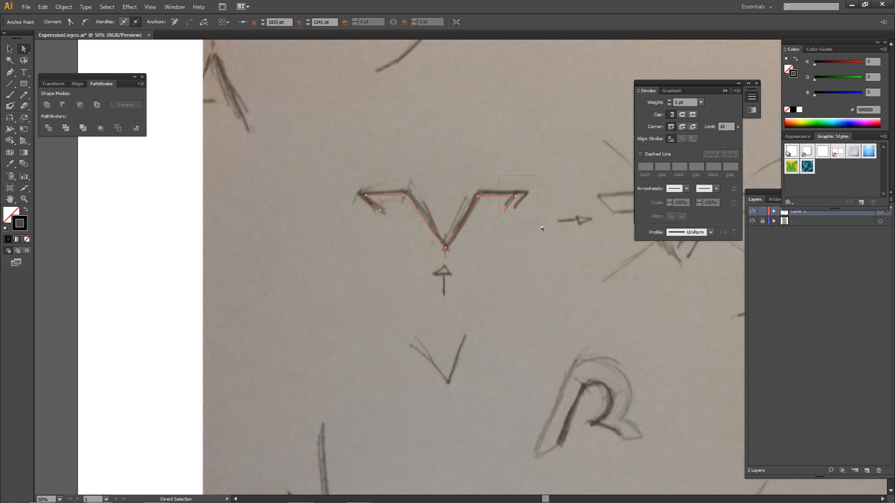
left_click_drag(538, 225, 544, 227)
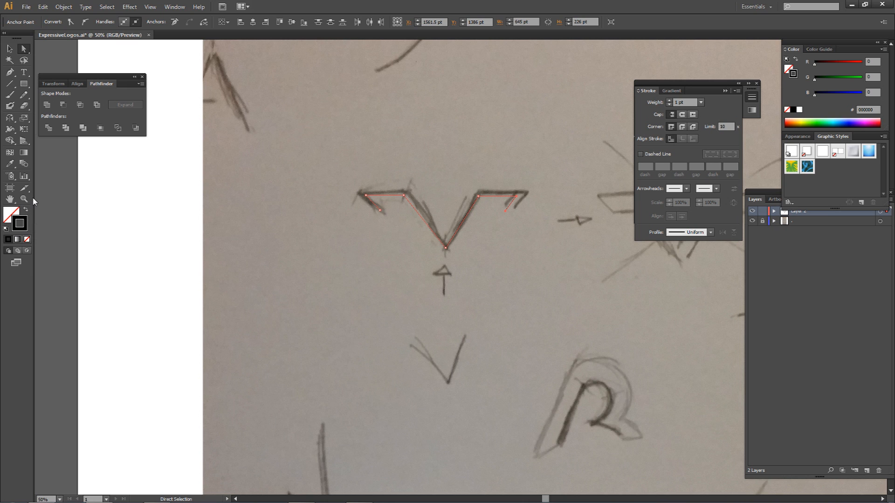
Draw a rectangle about 868 × 270 pt above the V and give it a black fill without a stroke.
key("m")
left_click_drag(247, 82, 449, 145)
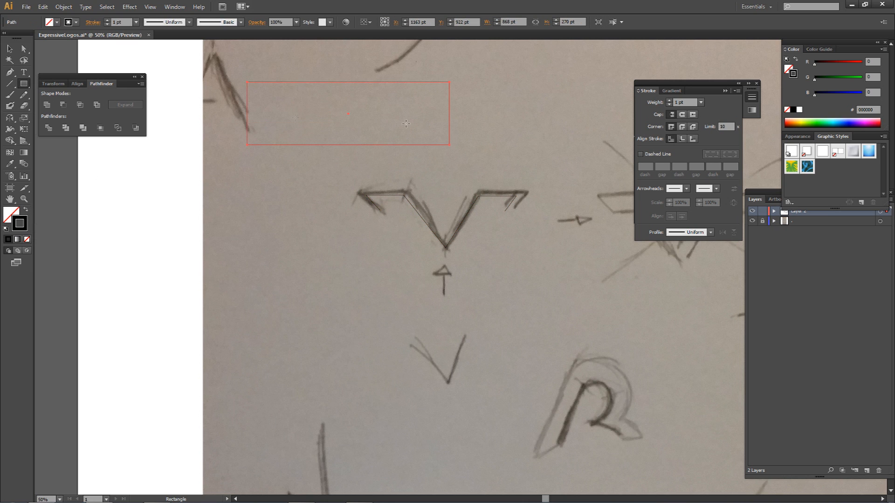
left_click(27, 238)
left_click(8, 239)
left_click(27, 240)
left_click(14, 213)
left_click(8, 238)
Try the Width tool on the filled rectangle, then delete the rectangle.
key("a")
left_click(10, 132)
left_click_drag(10, 131, 97, 129)
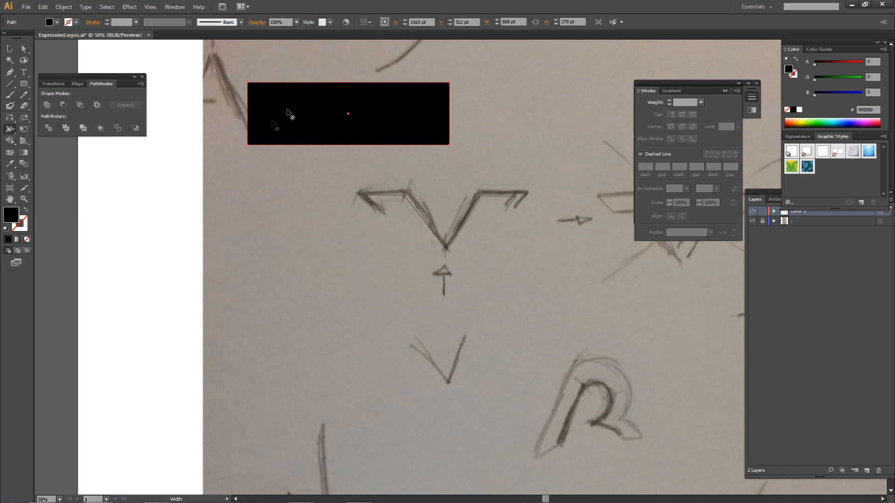
key("Delete")
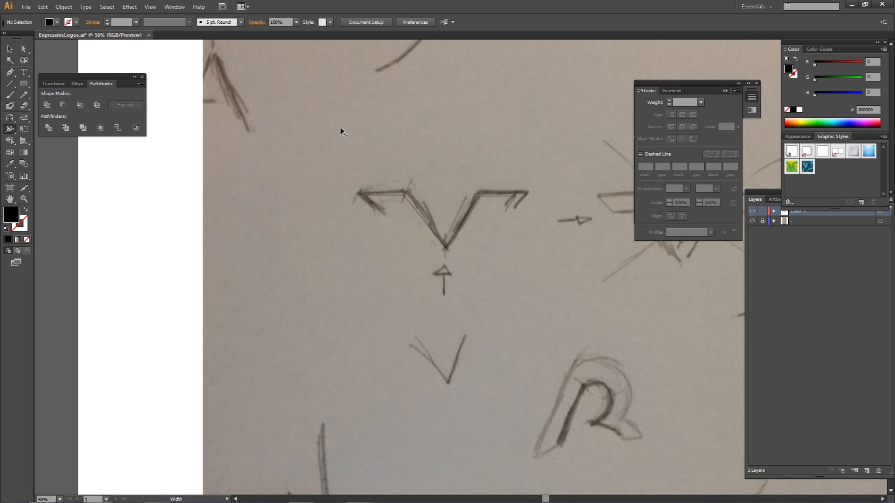
Set the traced V path's stroke weight to 100 pt.
key("a")
mouse_move(573, 140)
left_mouse_down()
mouse_move(401, 267)
mouse_move(344, 273)
left_mouse_up()
left_click_drag(687, 102, 642, 101)
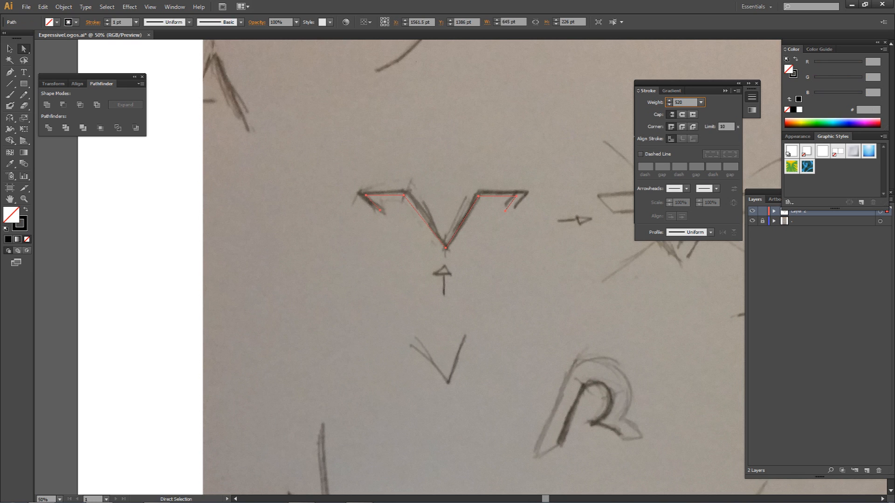
key("Return")
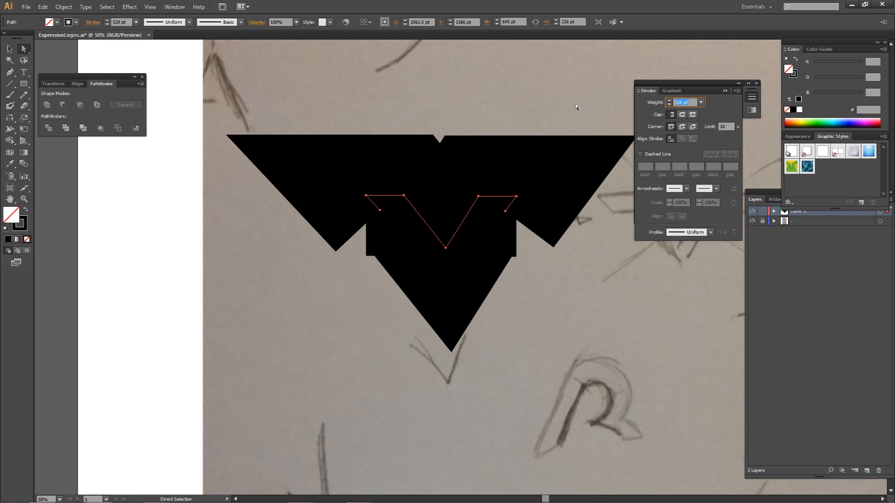
type("100")
key("Return")
Hide the layer with the pencil sketches.
key("s")
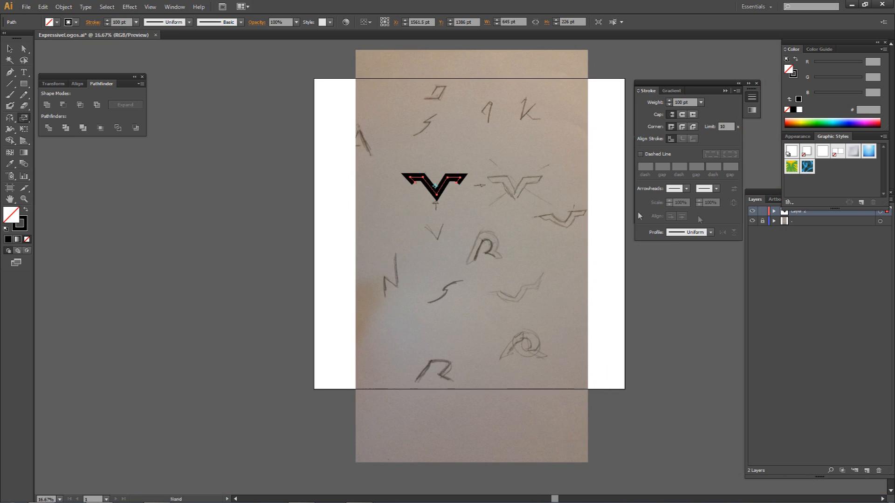
key("ctrl+minus")
key("ctrl+minus")
key("ctrl+minus")
left_click(751, 221)
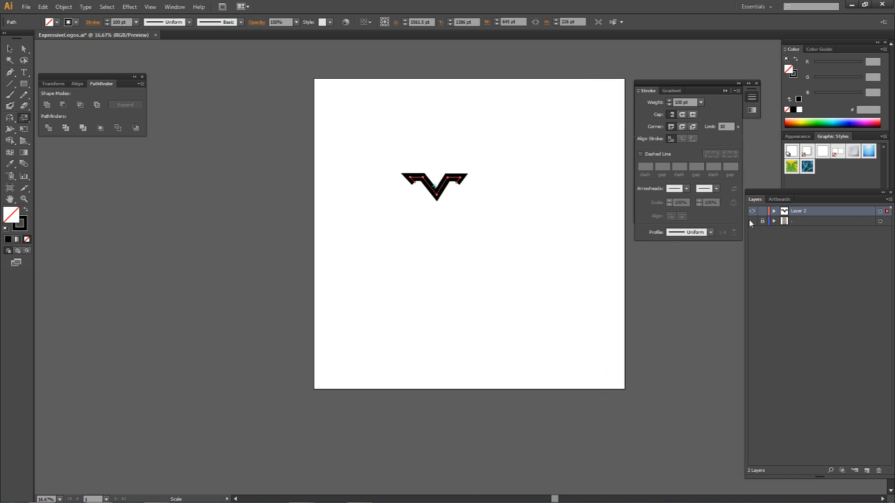
Scale the V path up to about 2501 × 876 pt and move it to the middle of the artboard.
key("a")
key("ctrl+shift+a")
left_click_drag(510, 147, 362, 230)
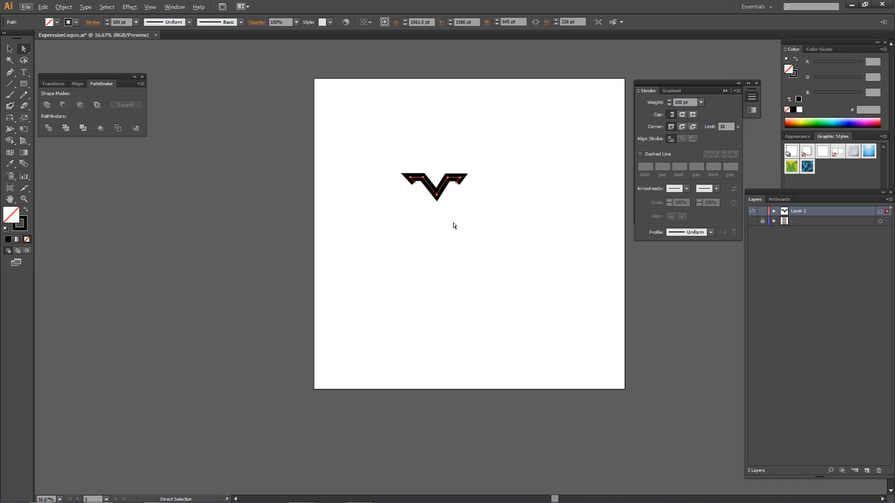
left_click_drag(466, 200, 636, 308)
left_click_drag(566, 226, 497, 238)
left_click(511, 243)
left_click_drag(312, 153, 596, 289)
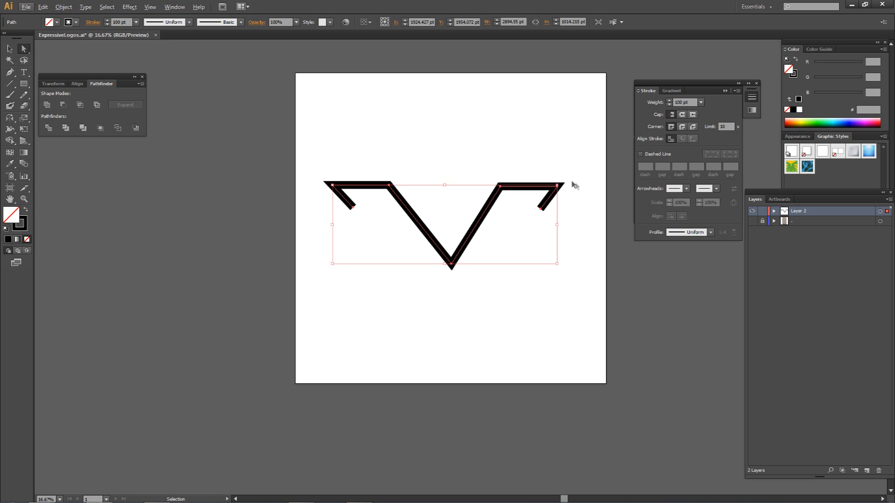
left_click_drag(557, 185, 527, 196)
key("a")
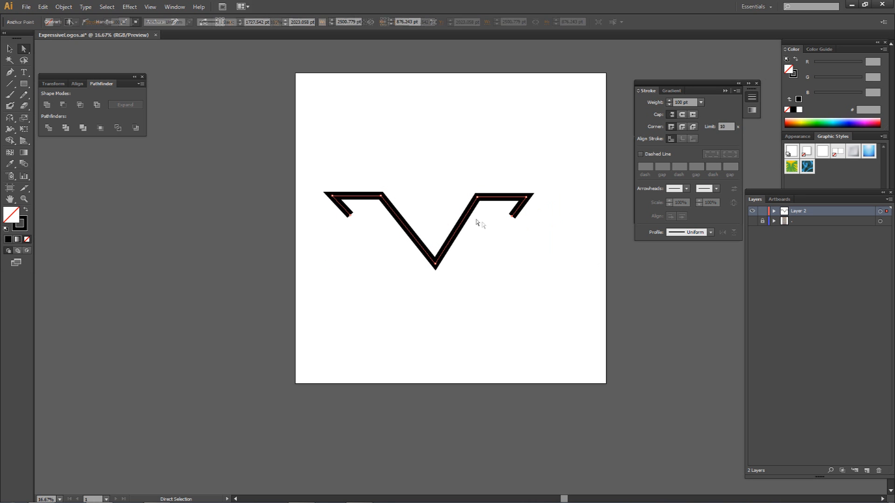
left_click_drag(570, 169, 295, 313)
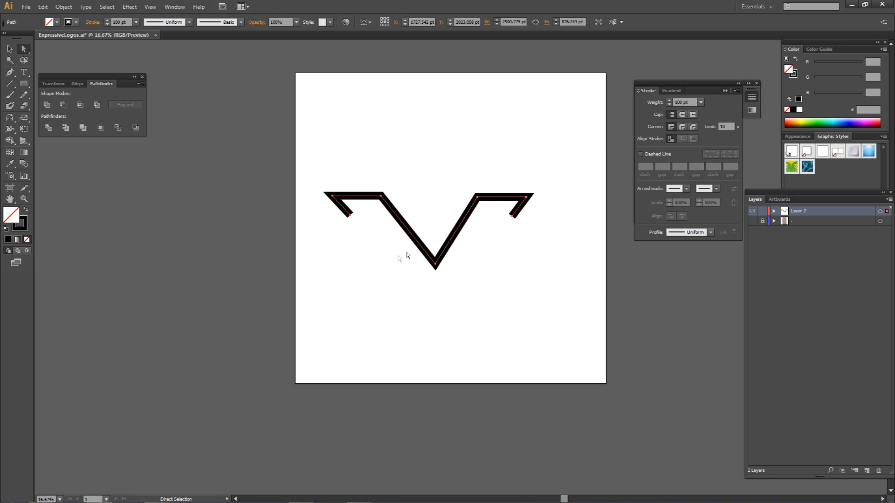
left_click_drag(435, 264, 450, 276)
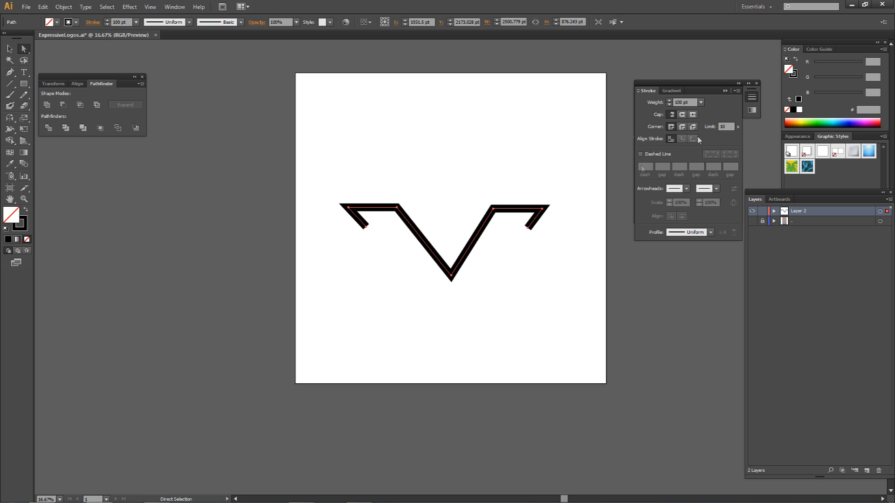
Set the enlarged V path's stroke weight to 150 pt.
left_click(681, 103)
type("150")
key("Return")
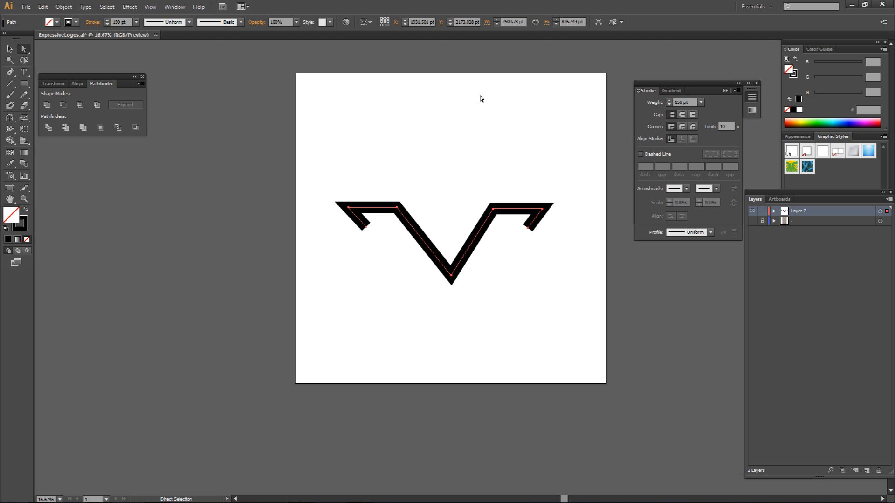
With the Width tool active, give the V's stroke round caps and round corner joins.
key("shift+w")
left_click_drag(10, 131, 42, 129)
left_click(680, 115)
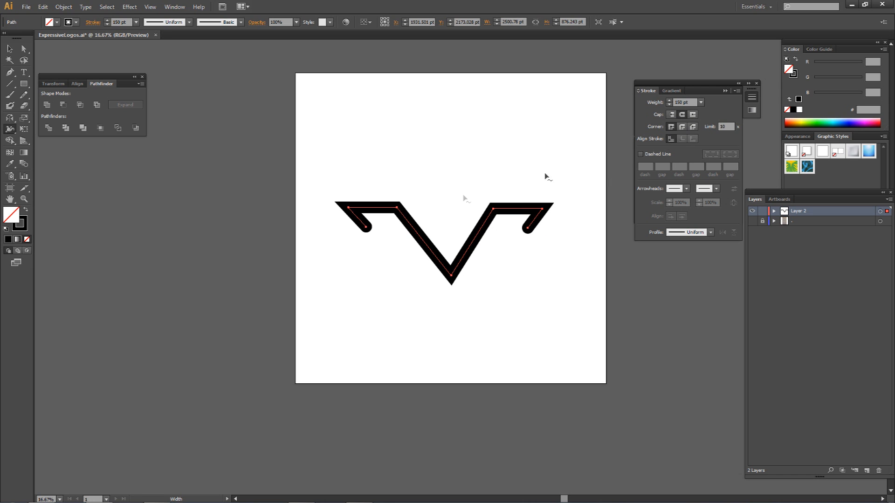
left_click(683, 127)
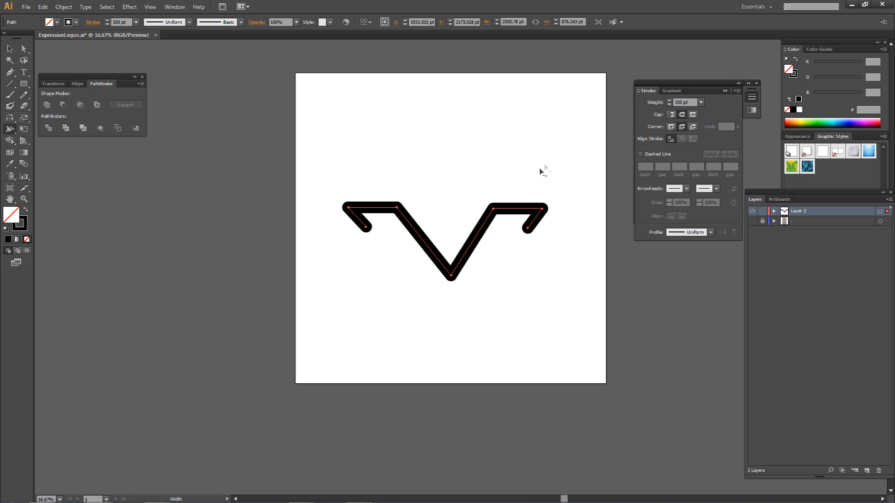
Widen the V's stroke with the Width tool at both shoulders and the bottom point, to about 275 pt at its widest.
key("a")
left_click(534, 178)
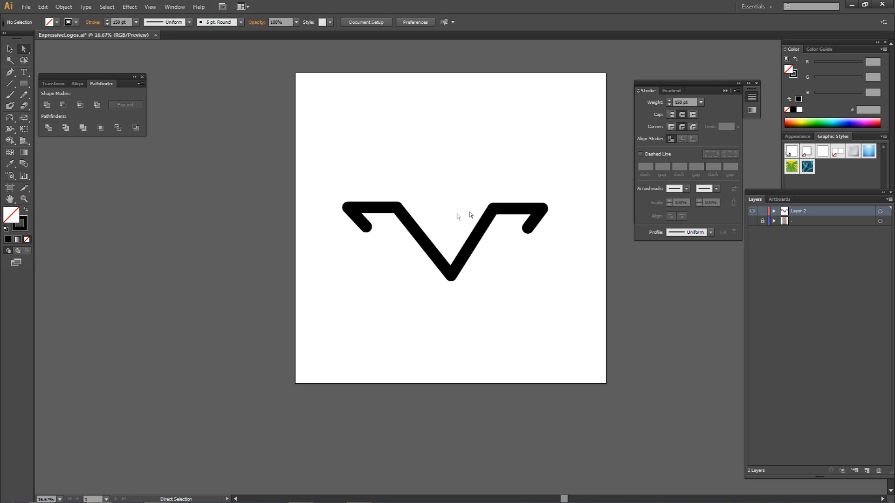
left_click_drag(445, 185, 414, 250)
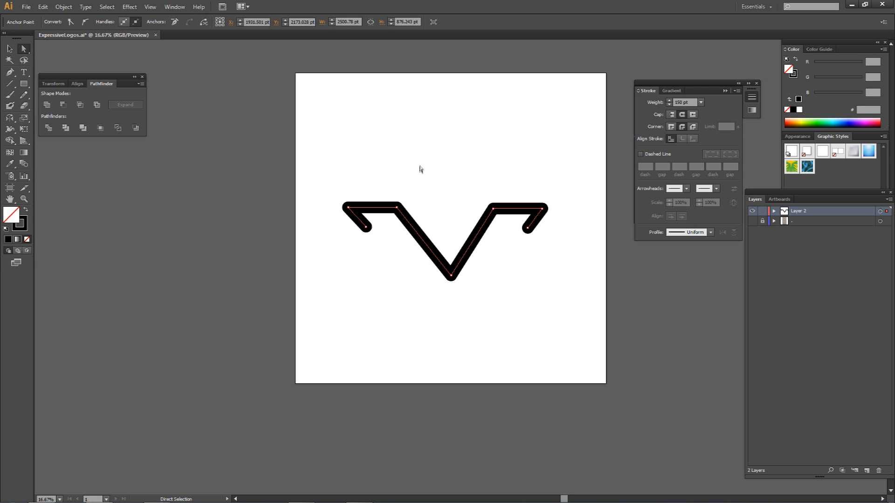
key("shift+w")
left_click_drag(397, 210, 400, 200)
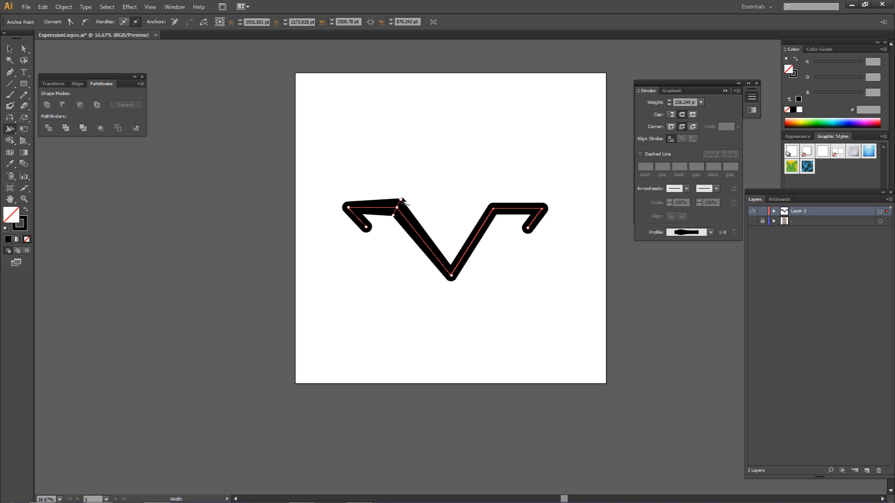
left_click_drag(400, 199, 402, 198)
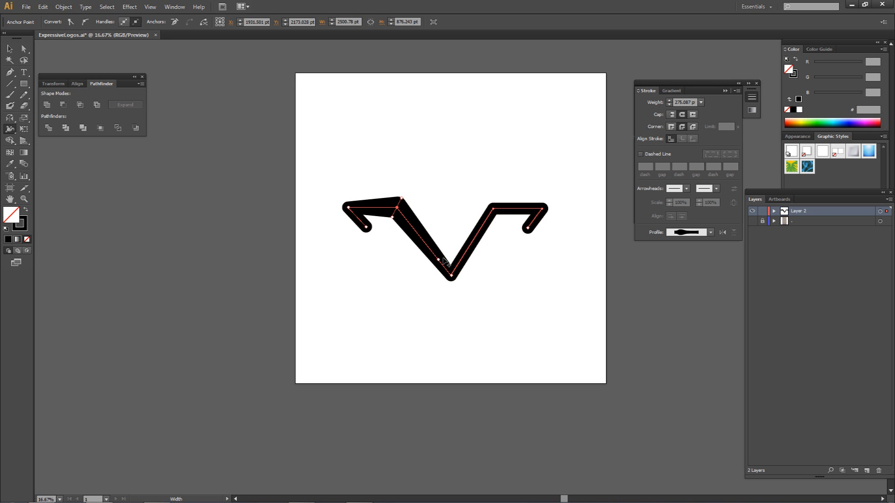
left_click_drag(451, 276, 452, 284)
left_click_drag(492, 206, 488, 199)
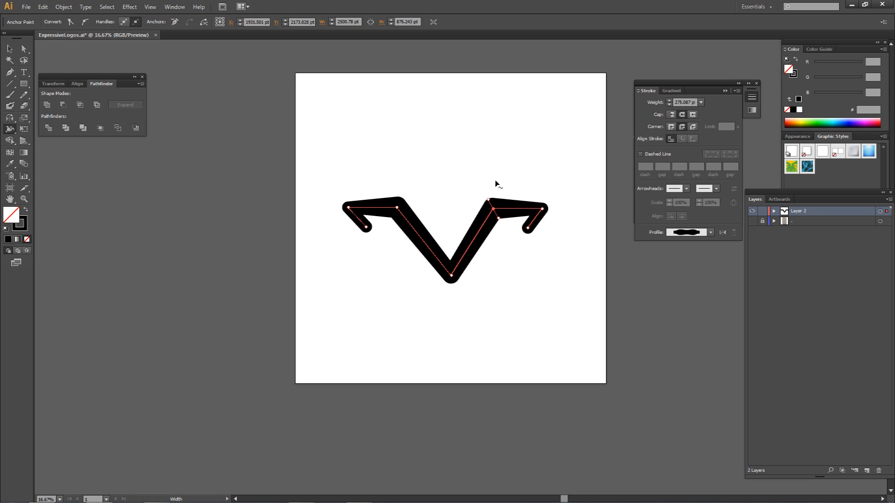
Shift the V's bottom anchor point slightly left so it sits centred between the two arms.
key("a")
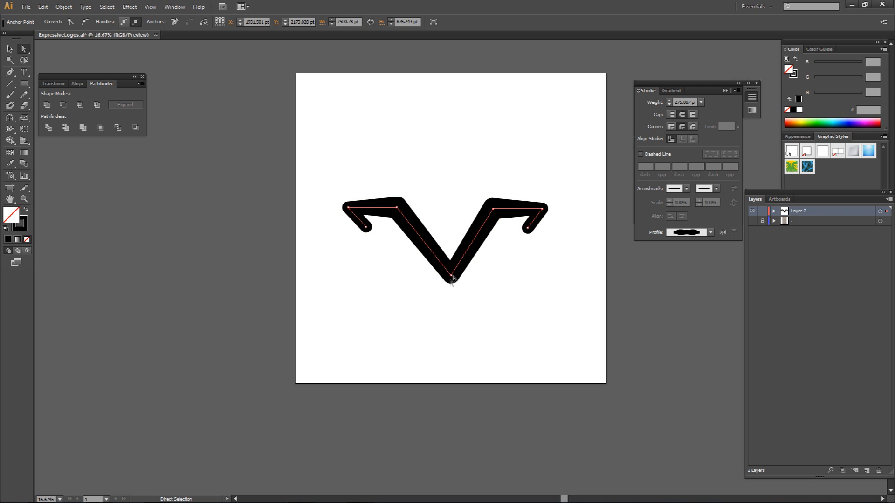
left_click(450, 275)
left_click_drag(449, 277, 445, 276)
left_click(483, 261)
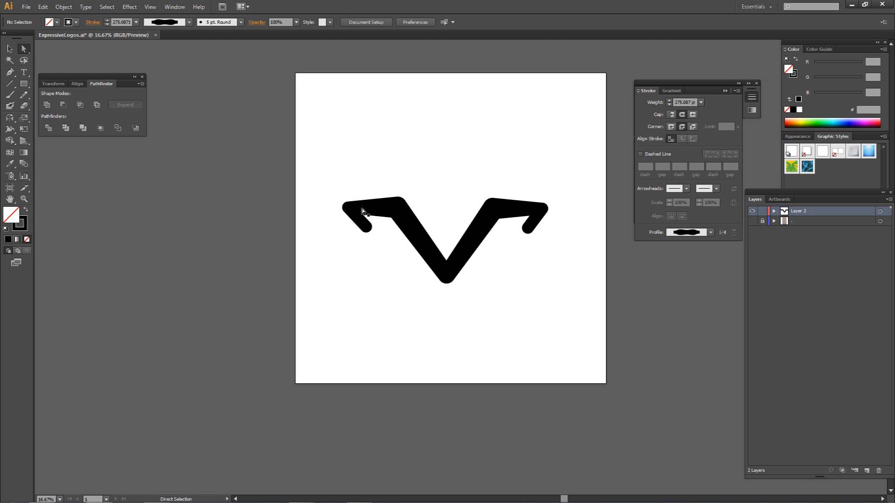
left_click(413, 236)
left_click(443, 194)
Narrow the stroke at the end of the left wing so its hook tapers to a thin tip.
key("shift+w")
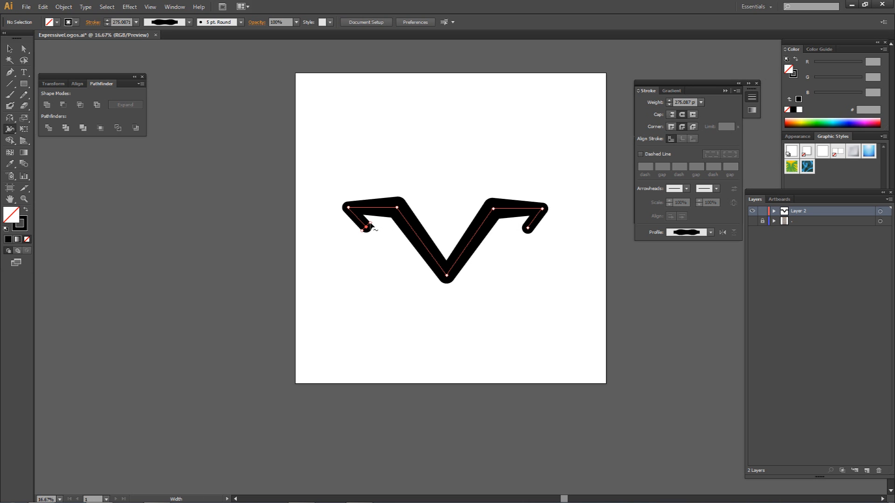
left_click_drag(368, 227, 371, 226)
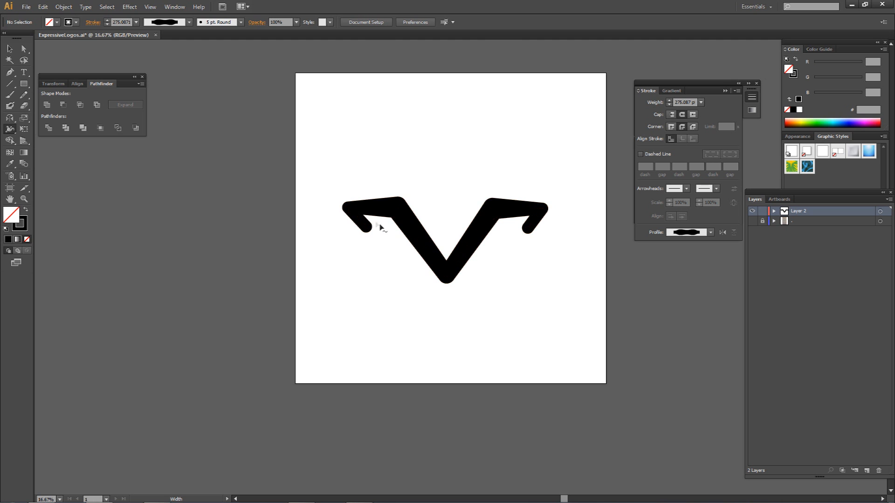
key("ctrl+1")
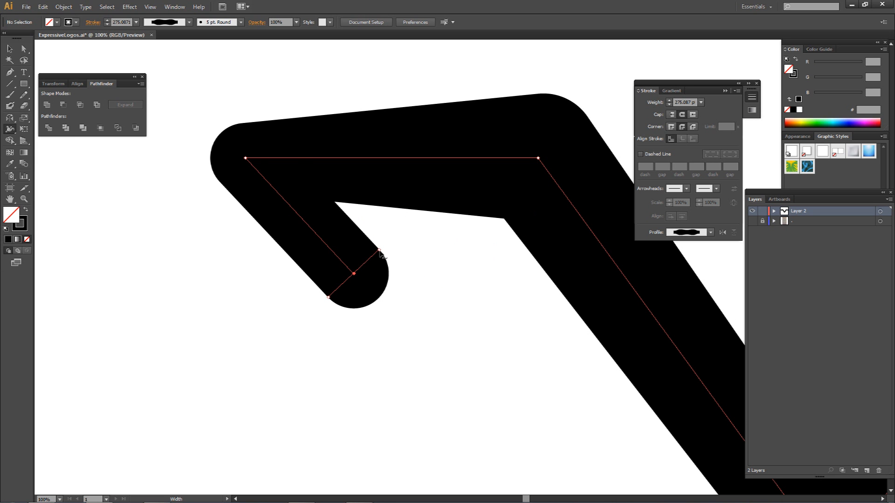
left_click_drag(378, 255, 355, 276)
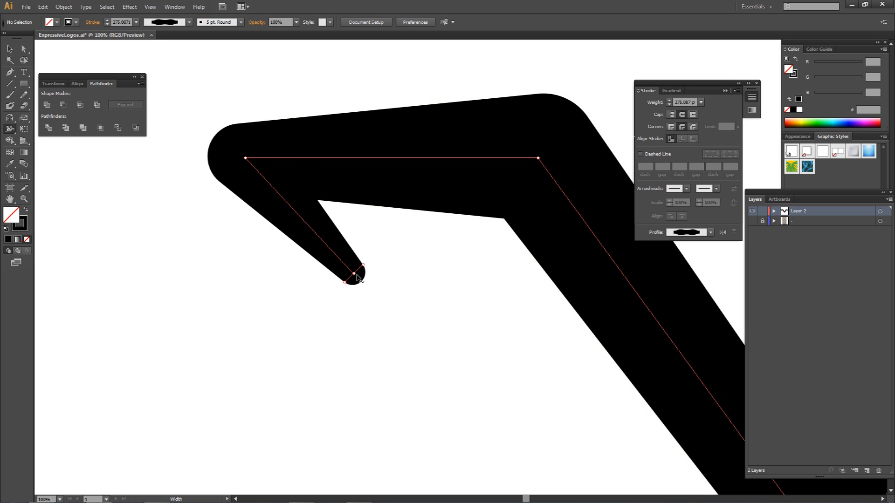
Move the left wing's end anchor right and slightly down to lengthen the tapered hook.
key("a")
left_click(353, 274)
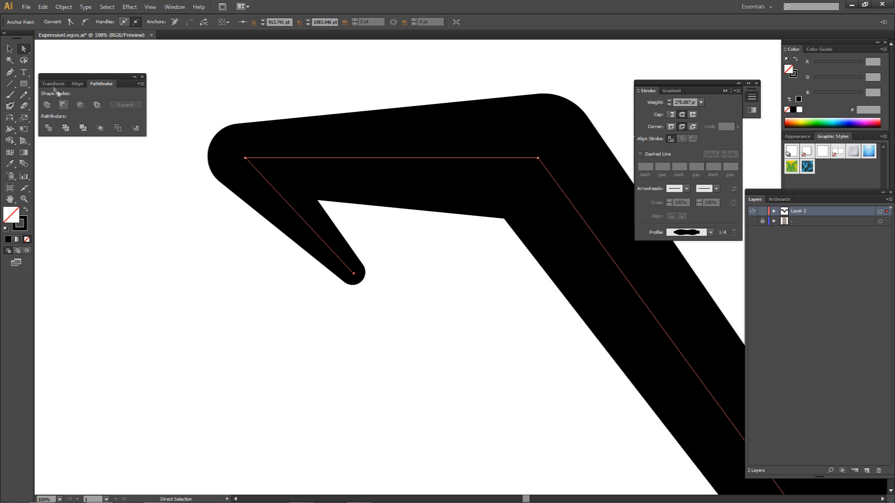
left_click_drag(24, 48, 54, 52)
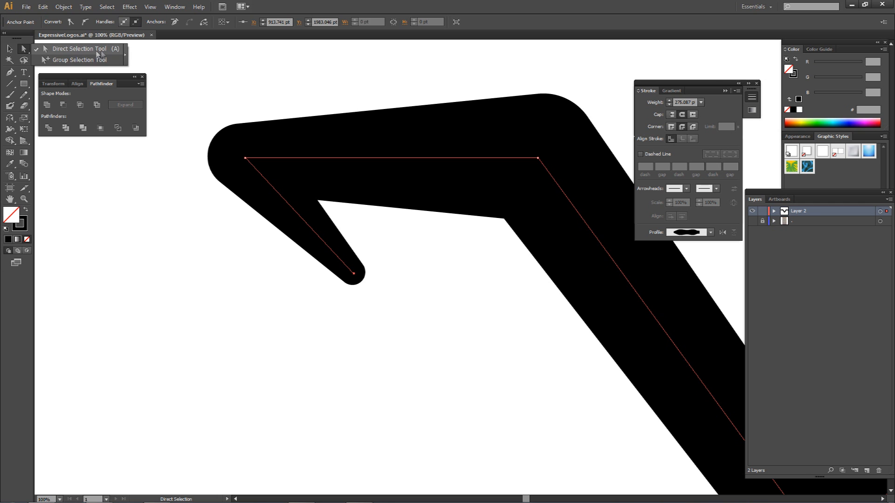
left_click(75, 55)
left_click_drag(353, 274, 442, 311)
left_click(493, 288)
scroll(494, 287, "down", 3)
left_click_drag(495, 285, 416, 250)
left_click_drag(472, 252, 336, 259)
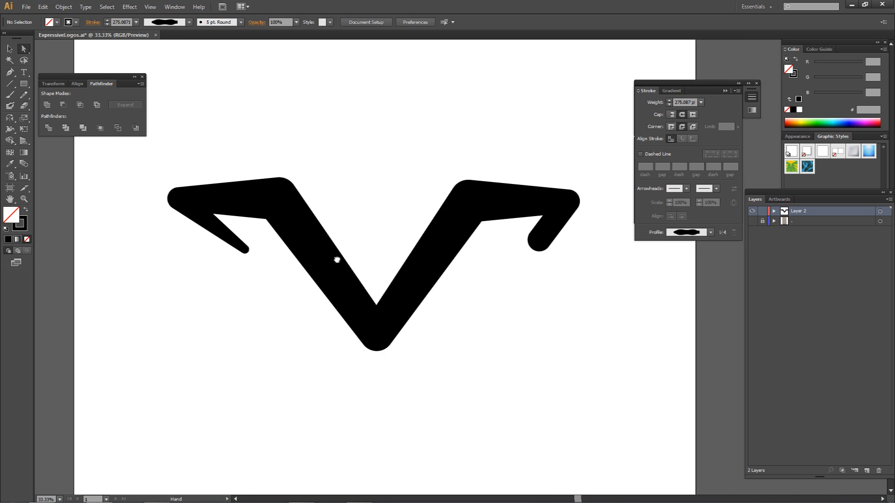
Narrow the stroke at the middle of both diagonal arms with the Width tool so they curve inward.
left_click(212, 208)
key("shift+w")
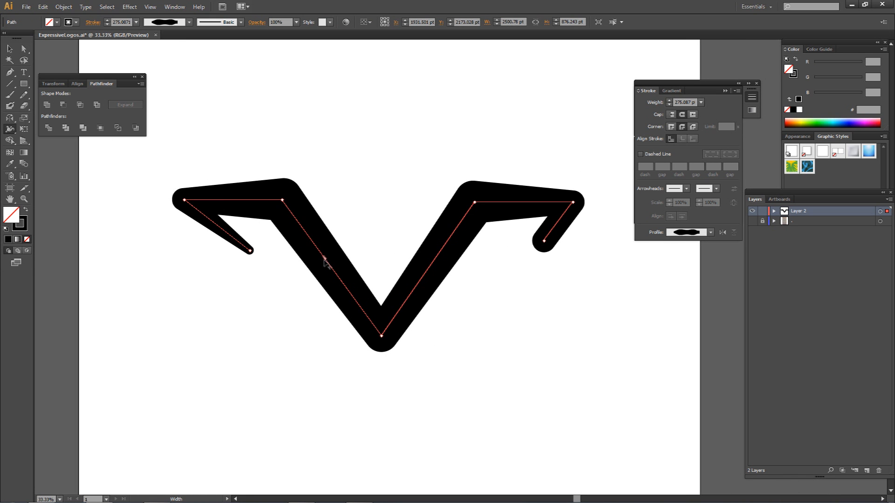
left_click_drag(332, 269, 345, 263)
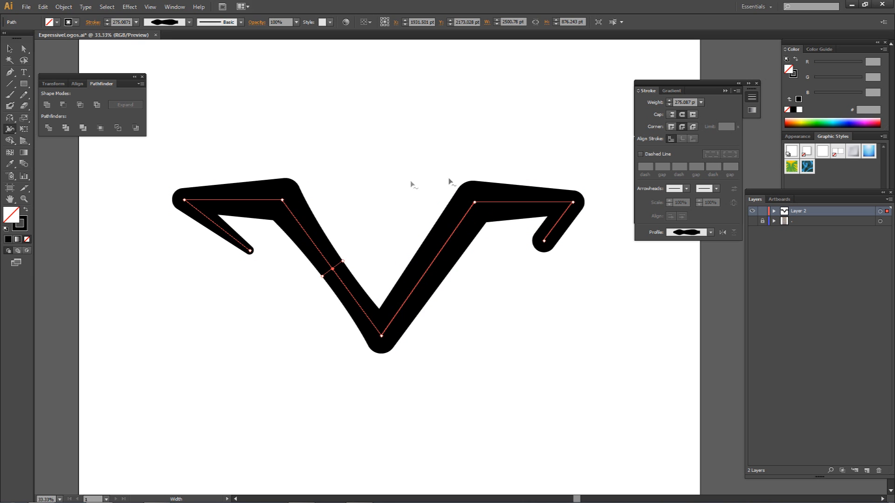
left_click_drag(435, 262, 444, 271)
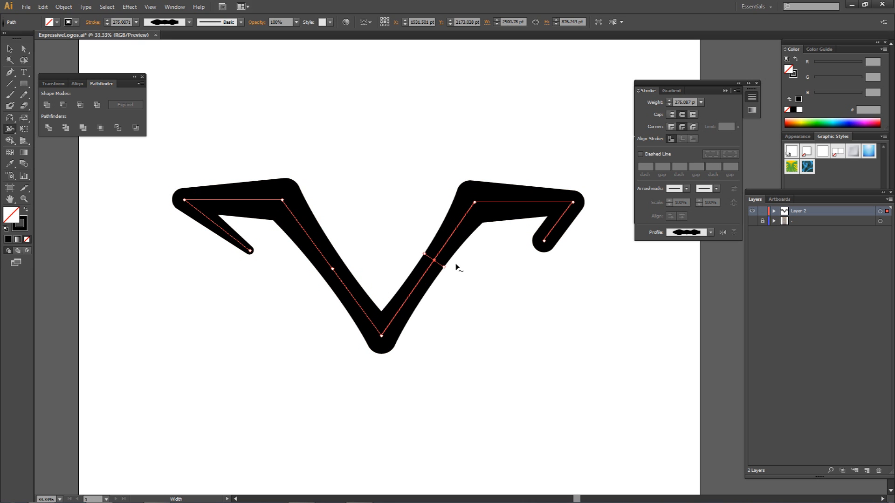
key("a")
left_click(467, 261)
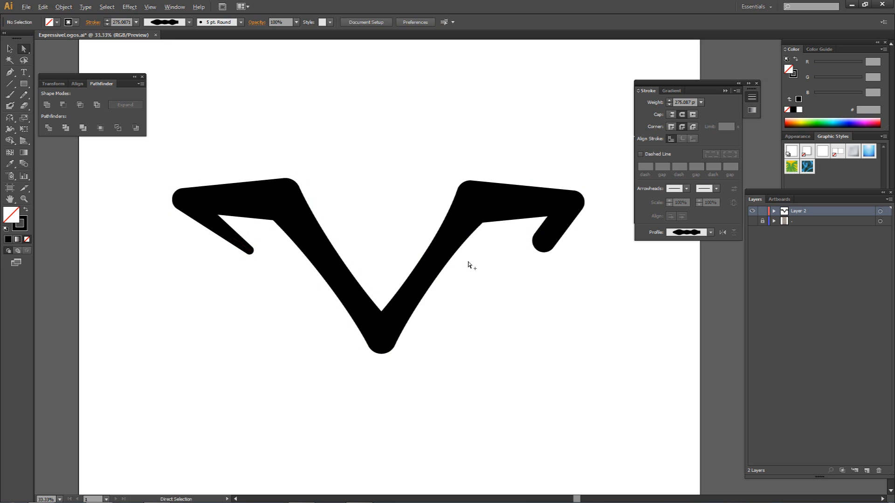
Move the V's bottom anchor point up, shortening the path to about 754 pt high.
scroll(468, 262, "down", 2)
left_click_drag(492, 259, 480, 252)
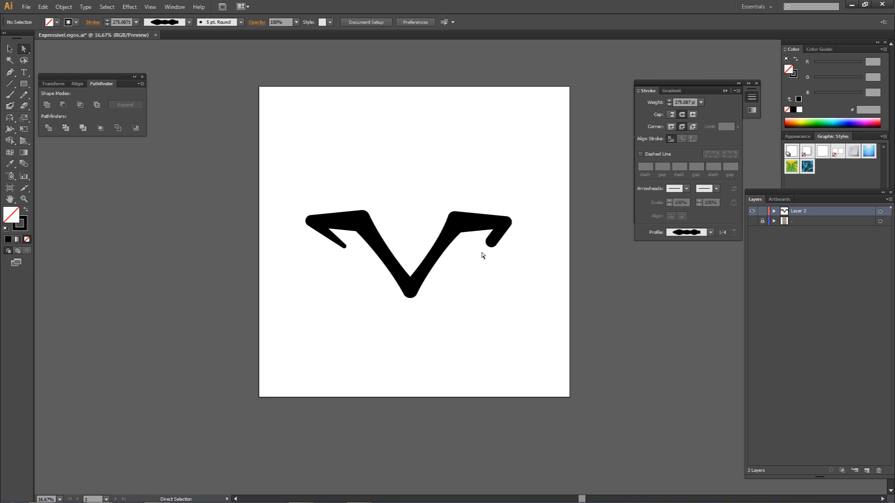
scroll(457, 231, "up", 2)
left_click_drag(335, 249, 375, 402)
left_click_drag(363, 340, 476, 288)
left_click(406, 322)
scroll(499, 307, "down", 2)
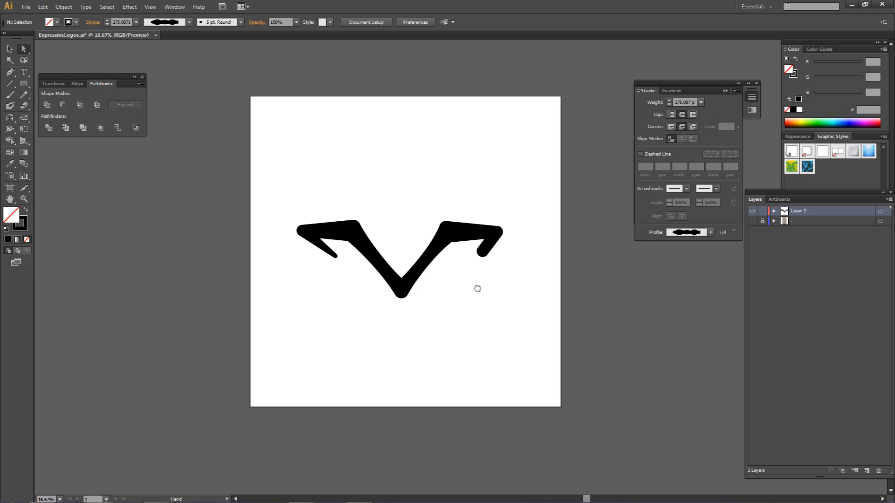
left_click_drag(270, 200, 401, 301)
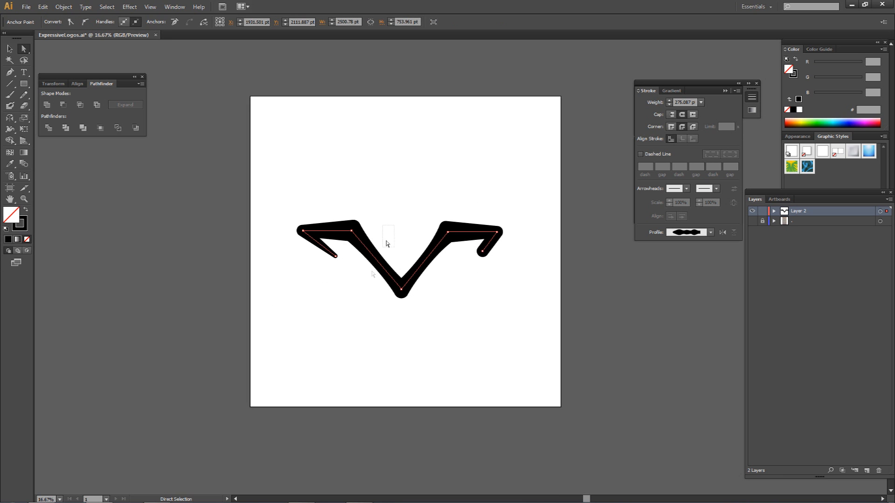
left_click(448, 294)
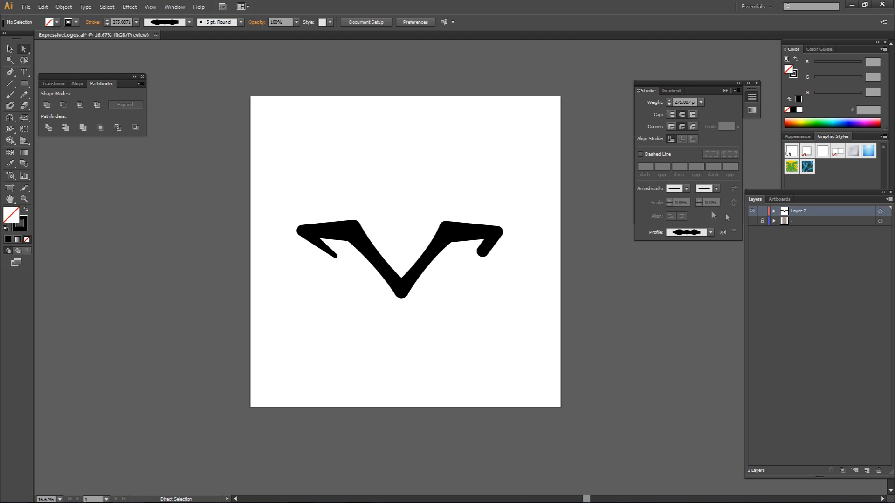
Lock Layer 2 and add a new layer above it, with fill and stroke set to none.
left_click(763, 212)
left_click(866, 470)
left_click(21, 224)
left_click(27, 240)
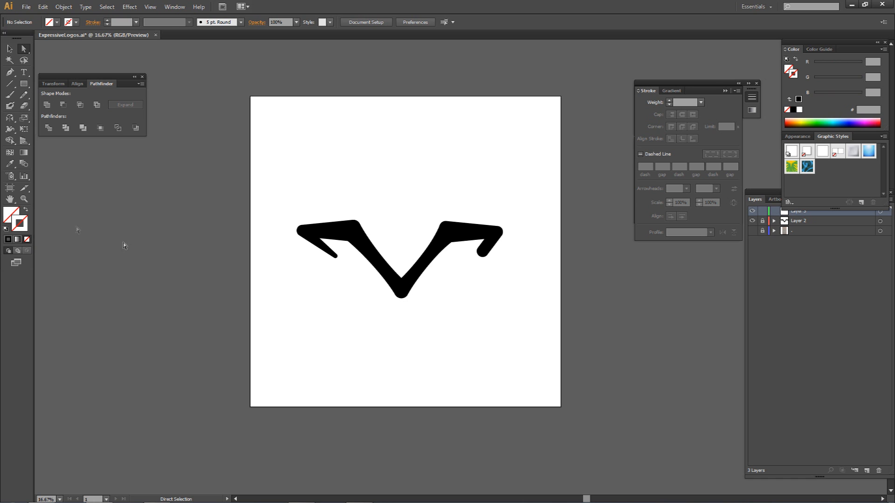
Trace the left half with the Pen tool from the bottom centre around the rounded point and up the outer edge to the shoulder.
key("p")
scroll(395, 283, "up", 6)
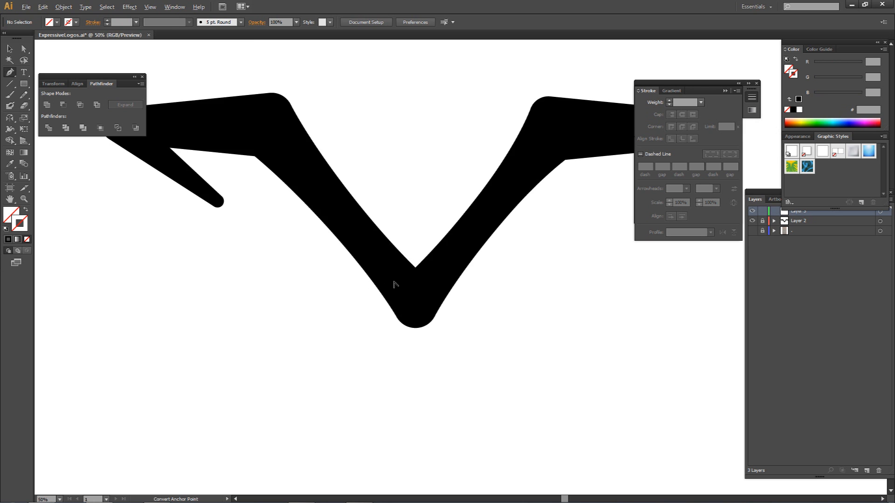
scroll(415, 293, "down", 1)
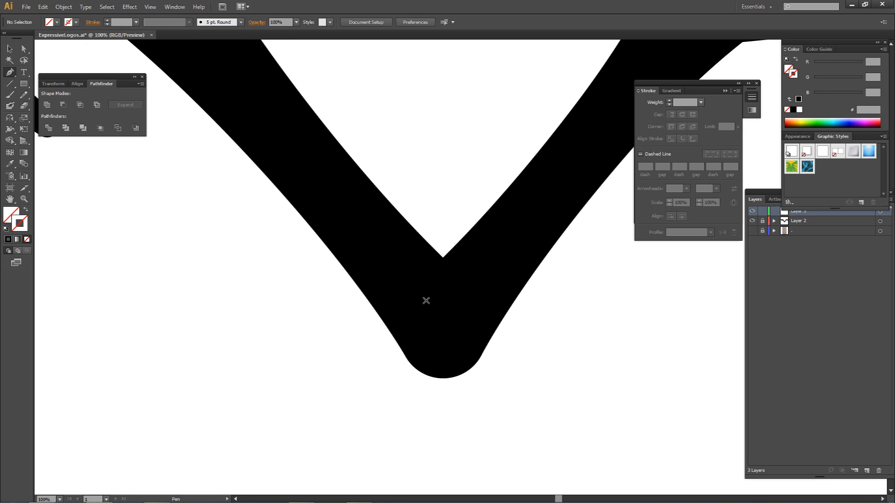
left_click(441, 378)
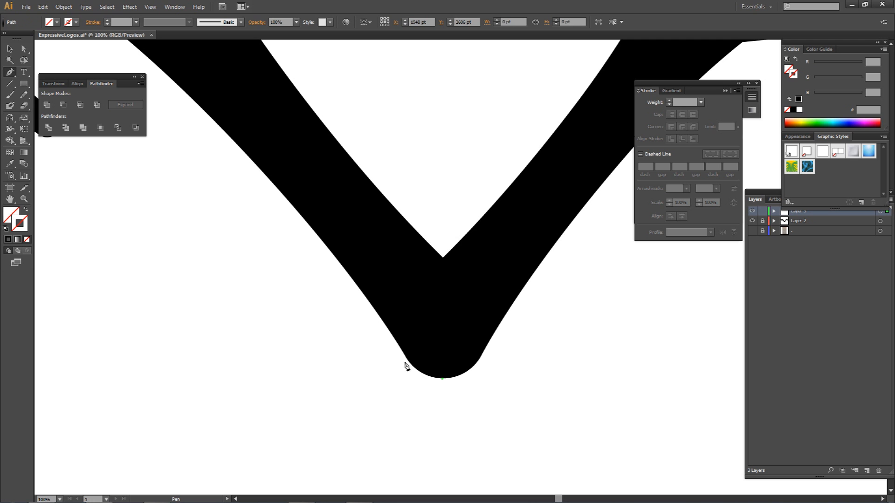
left_click_drag(408, 361, 397, 342)
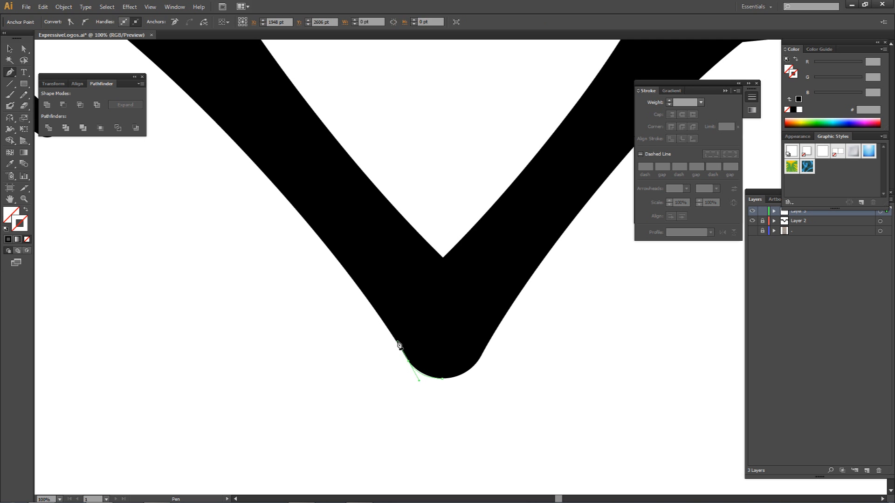
key("space")
left_click_drag(346, 285, 433, 310)
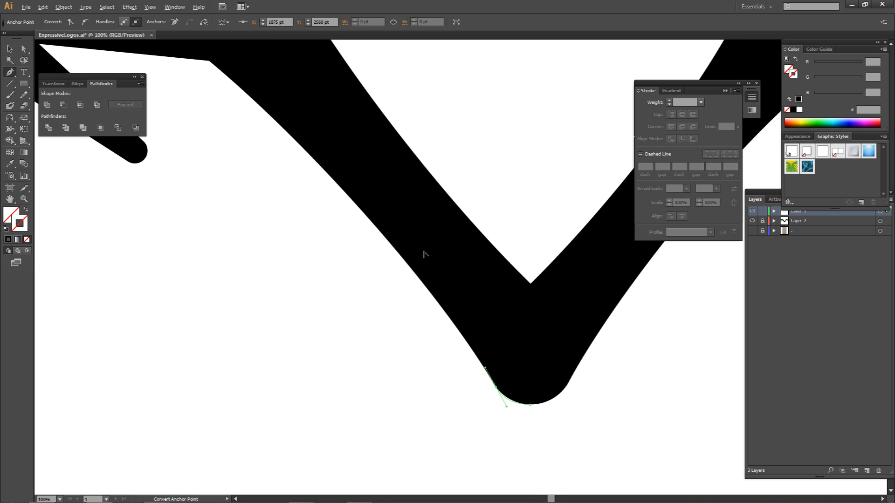
key("ctrl+minus")
left_click_drag(312, 146, 400, 222)
key("ctrl")
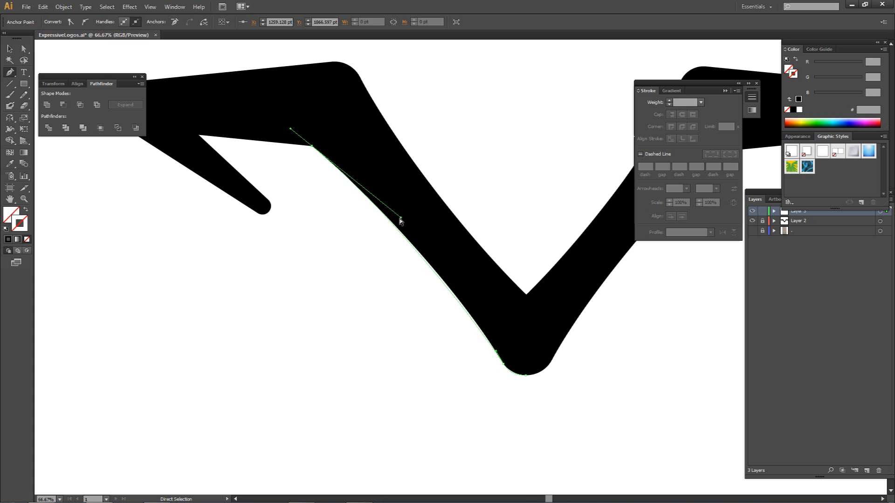
left_click_drag(498, 353, 486, 338)
left_click(312, 146)
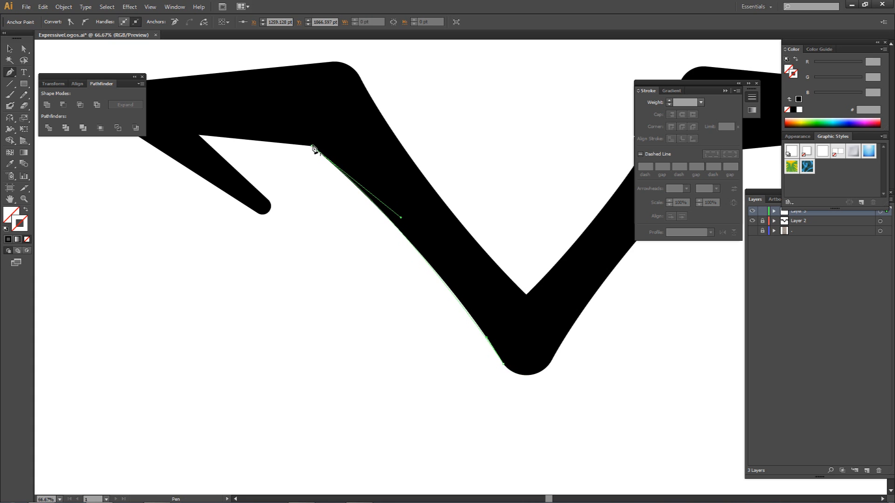
Continue the pen outline along the left wing's underside, around its tapered tip and over the rounded outer corner.
left_click(200, 136)
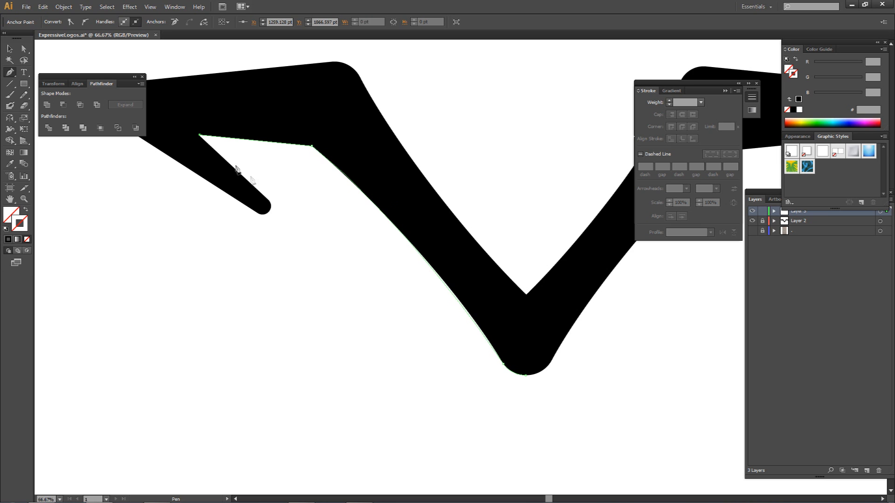
left_click(267, 200)
left_click_drag(268, 213, 260, 218)
left_click_drag(196, 150, 312, 187)
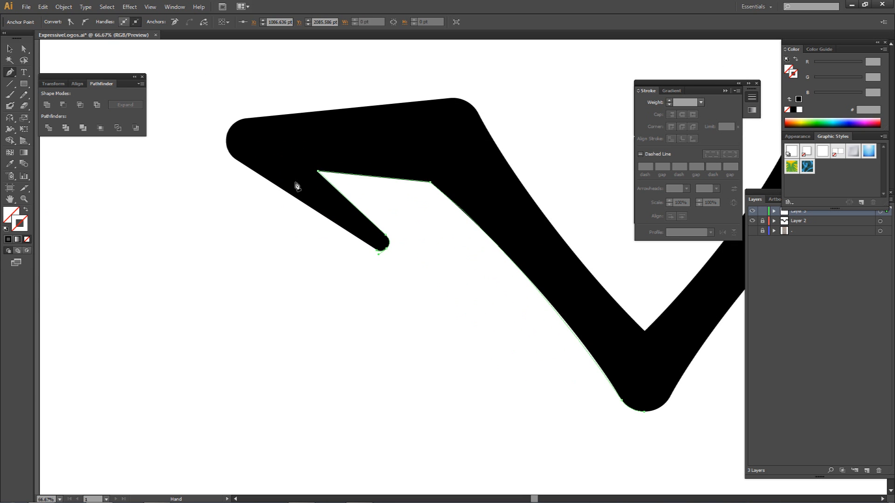
left_click(237, 160)
left_click_drag(245, 119, 279, 99)
left_click(244, 118)
Trace the left wing's top edge and fit the curve to the rounded upper shoulder.
left_click(440, 99)
left_click_drag(480, 118, 495, 149)
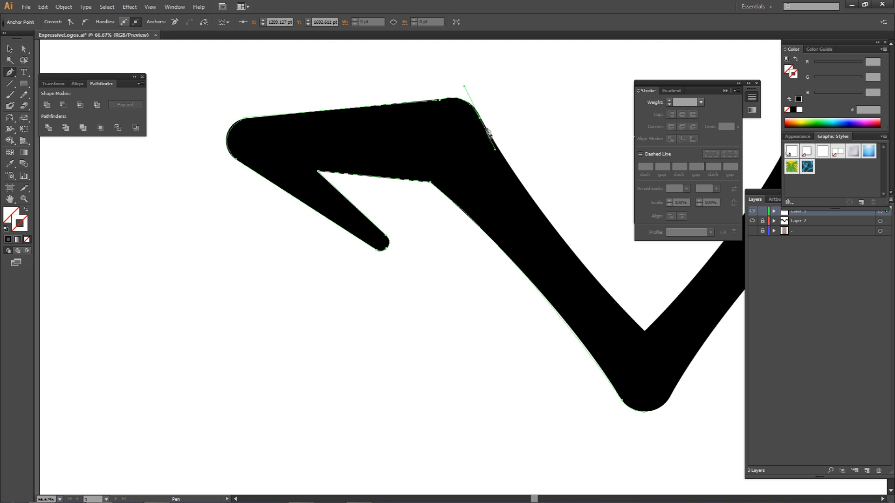
left_click(480, 120)
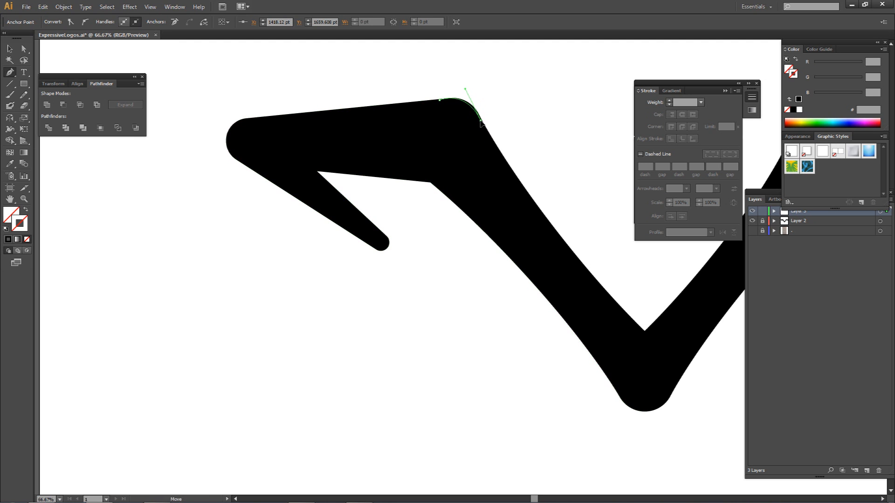
left_click_drag(465, 89, 471, 89)
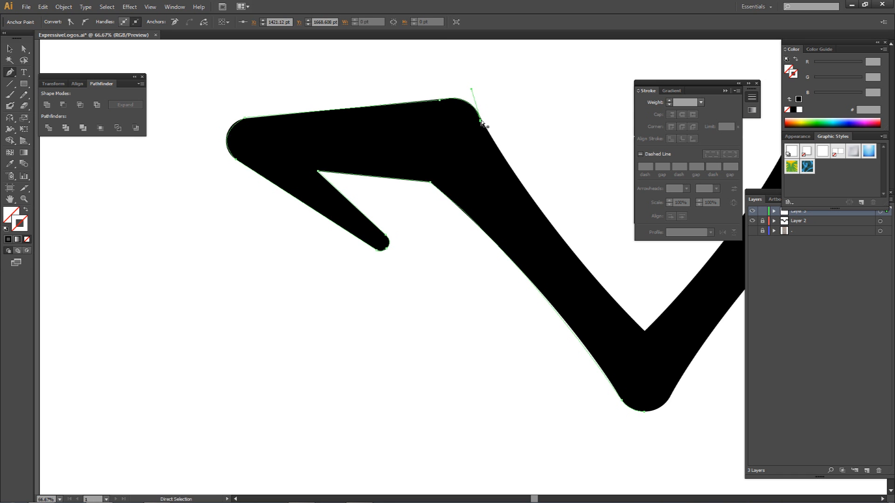
Trace the left arm's inner edge from the shoulder down to the V's inner vertex.
left_click_drag(570, 232, 511, 216)
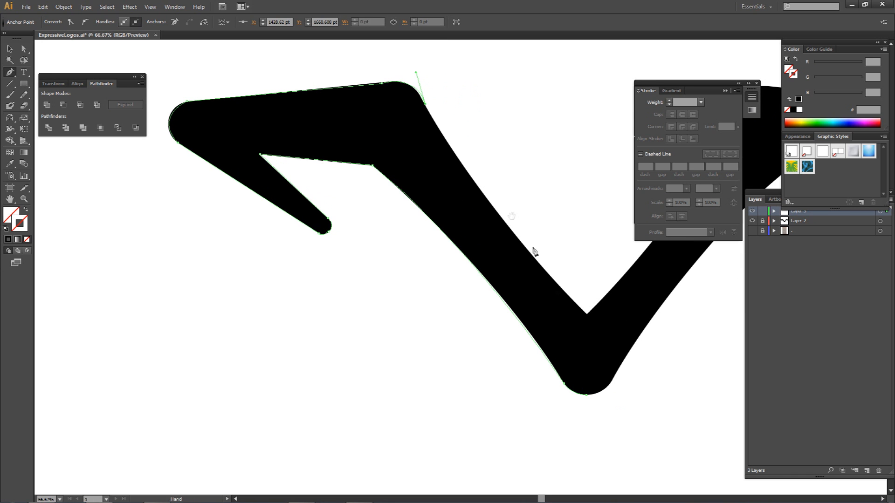
left_click_drag(587, 314, 510, 258)
left_click_drag(566, 304, 499, 233)
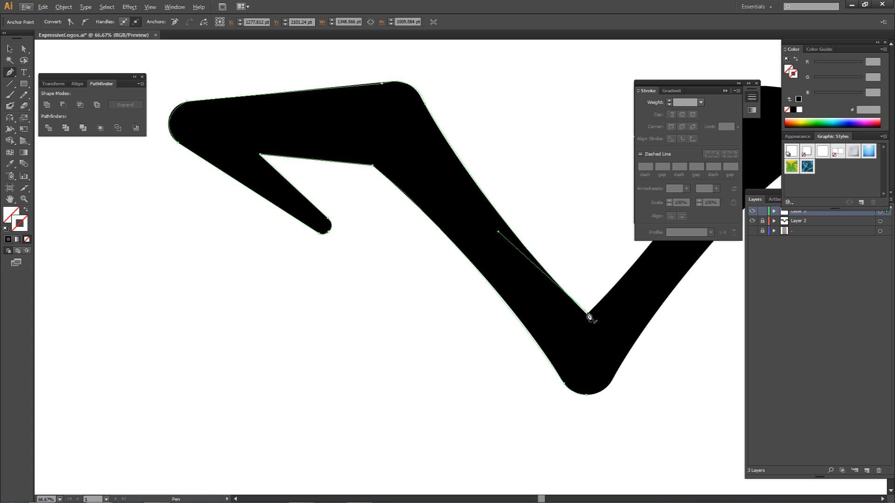
Extend the pen outline straight down from the V's inner vertex to the bottom centre of the rounded point.
left_click_drag(591, 314, 551, 240)
left_click(550, 321)
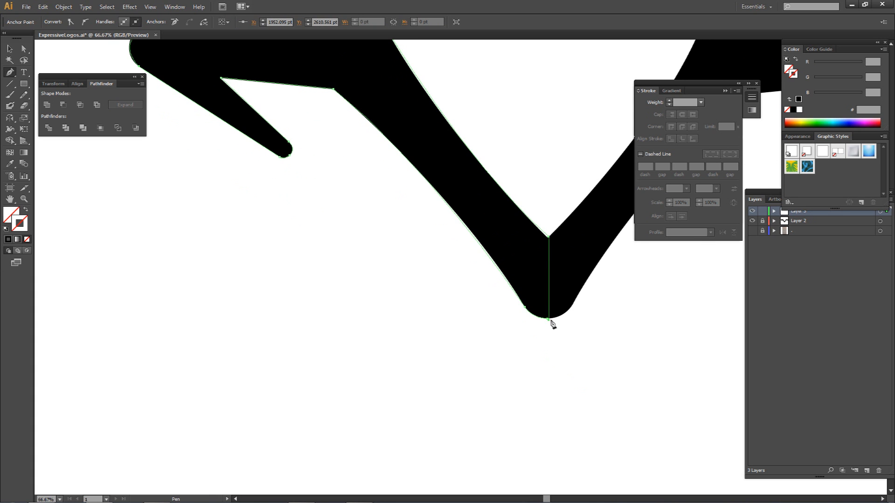
key("ctrl+z")
scroll(549, 320, "up", 5)
left_click(549, 313, "shift")
key("a")
scroll(560, 300, "down", 6)
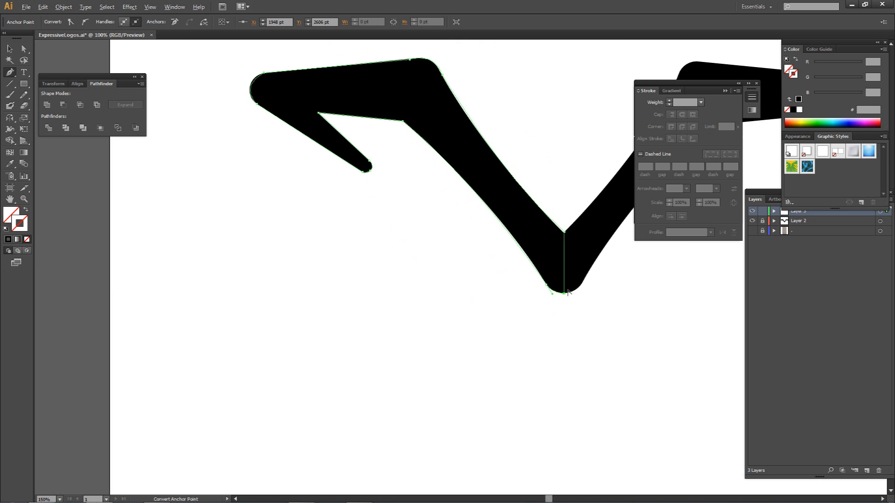
left_click_drag(635, 250, 544, 245)
Hide Layer 2 and give the traced left half a solid black fill.
left_click(752, 222)
scroll(620, 264, "down", 2)
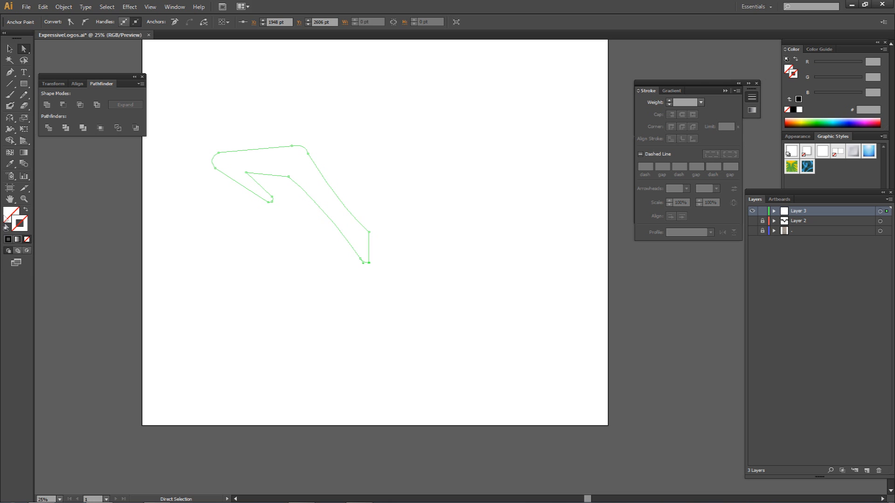
left_click(8, 217)
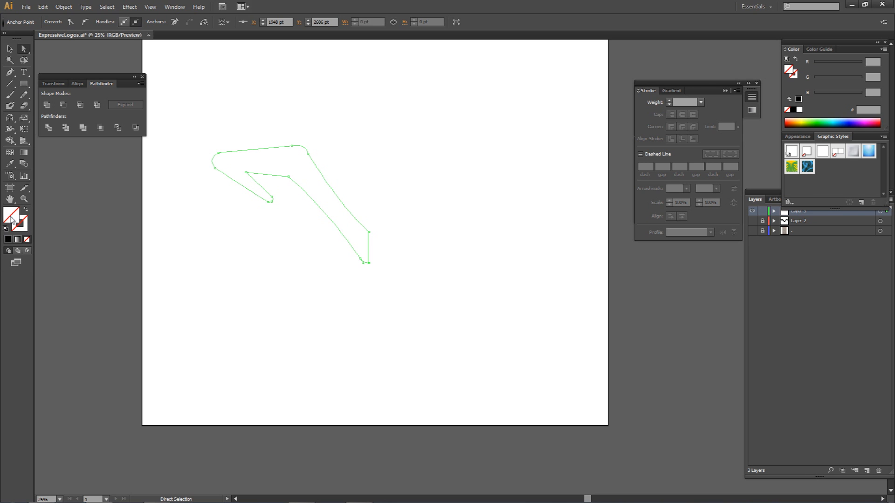
left_click(7, 240)
left_click(418, 170)
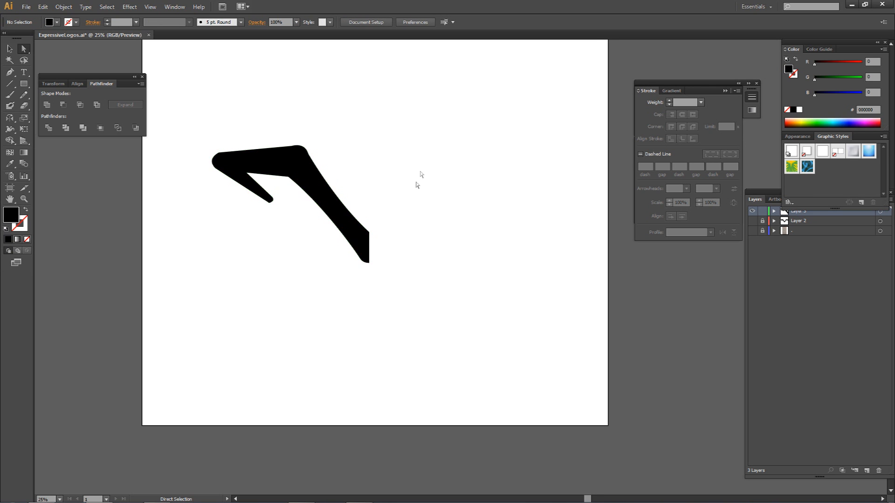
Draw a rectangle about 119 by 547 pt that slightly overlaps the straight vertical edge of the left half.
scroll(399, 210, "down", 2)
key("alt")
scroll(347, 194, "up", 3)
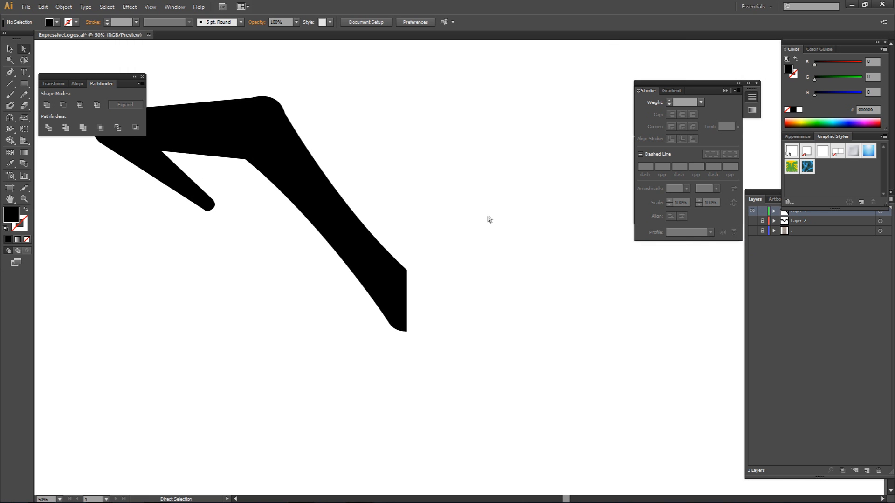
left_click(801, 214)
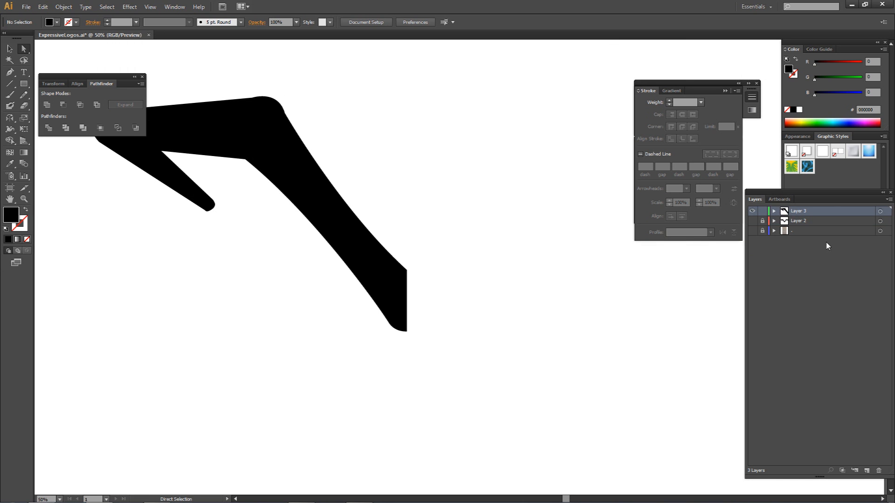
key("m")
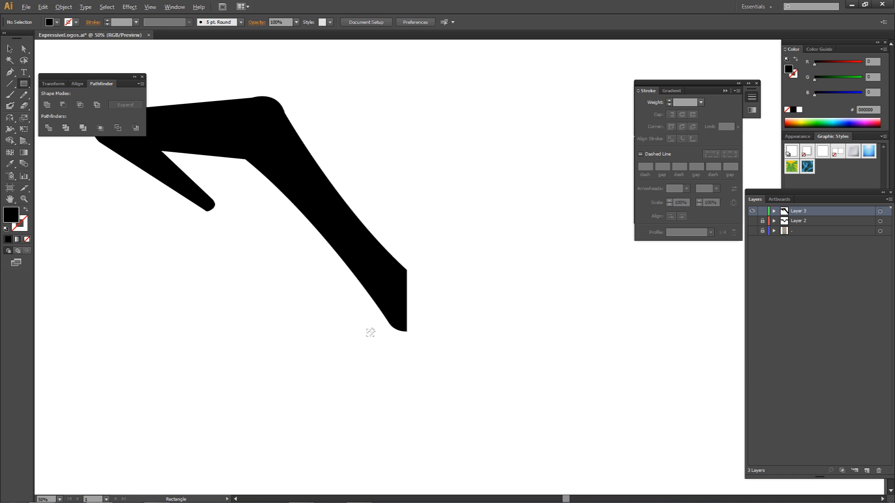
scroll(386, 326, "up", 2)
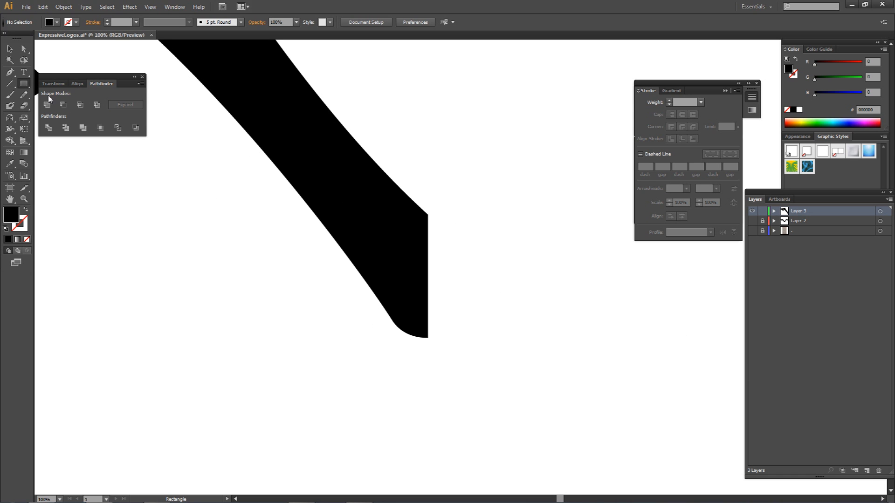
left_click_drag(24, 84, 64, 83)
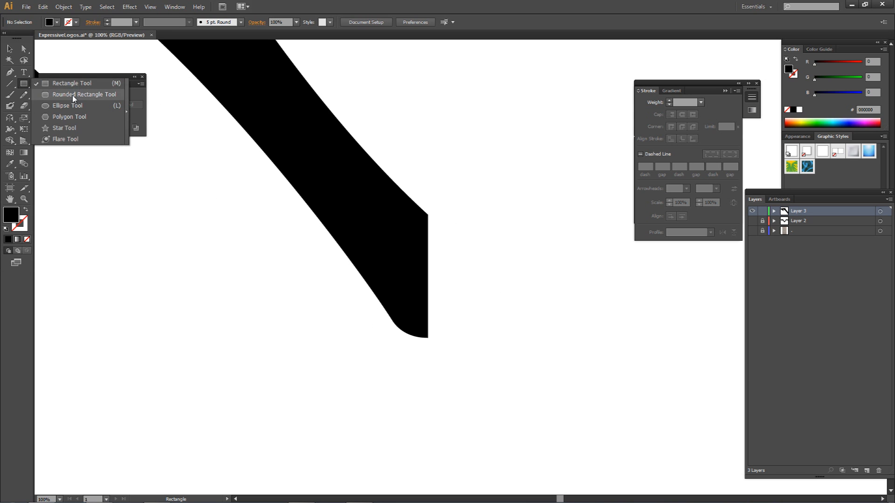
left_click(70, 83)
left_click_drag(480, 170, 426, 424)
scroll(429, 343, "up", 3)
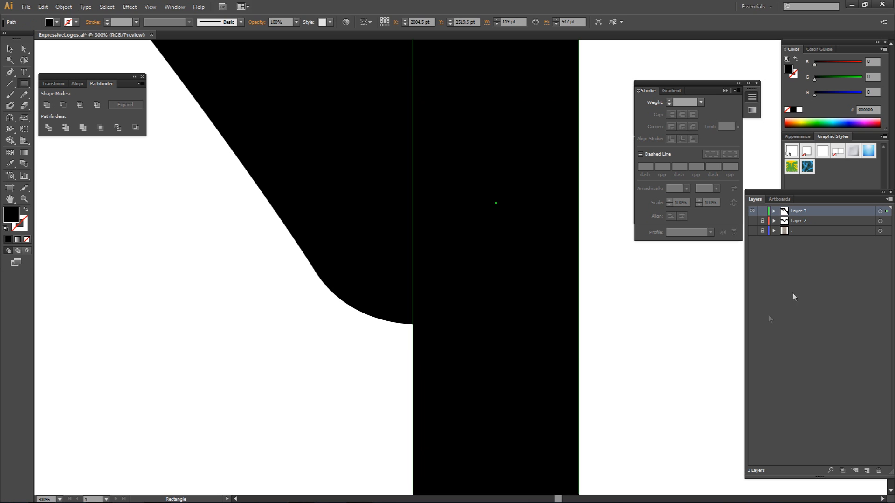
Trim the left half's vertical edge with the Shape Builder tool, removing the rectangle and the overlapping sliver.
left_click(879, 211)
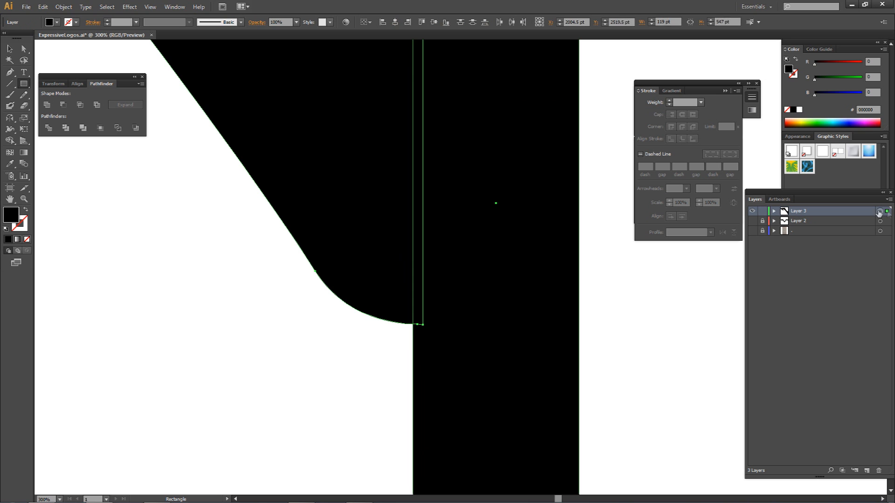
left_click(774, 211)
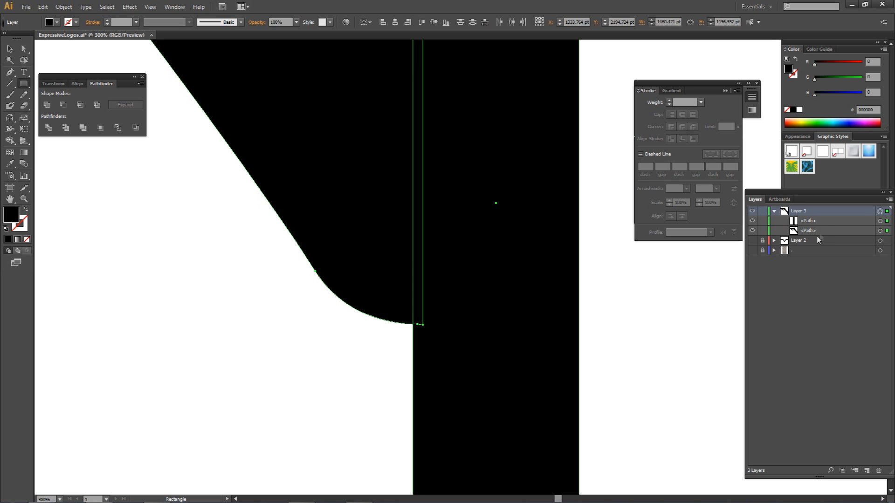
left_click(774, 212)
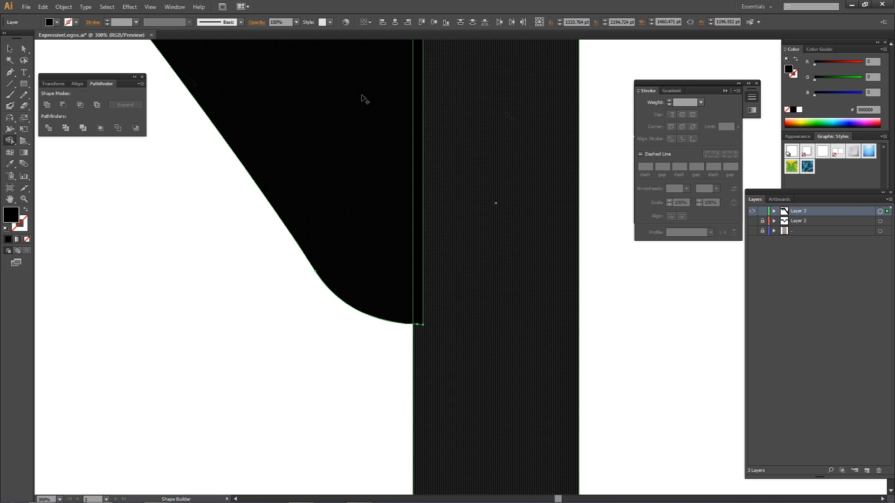
left_click(9, 143)
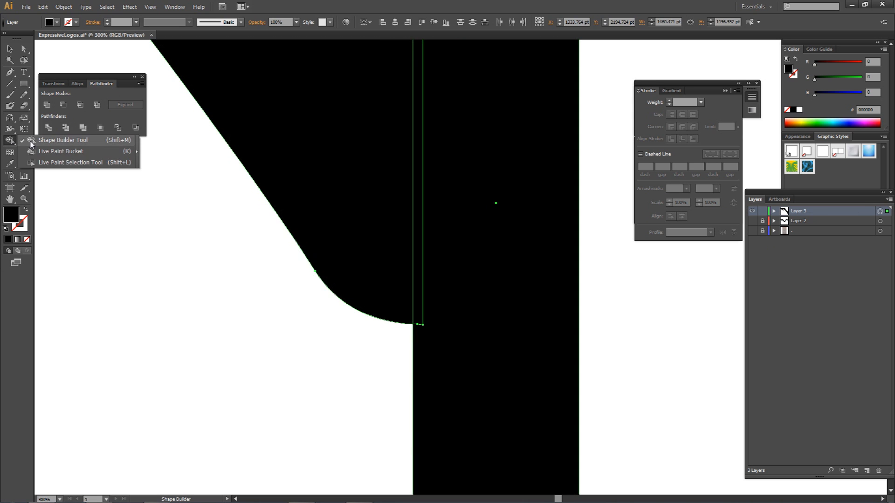
left_click(30, 140)
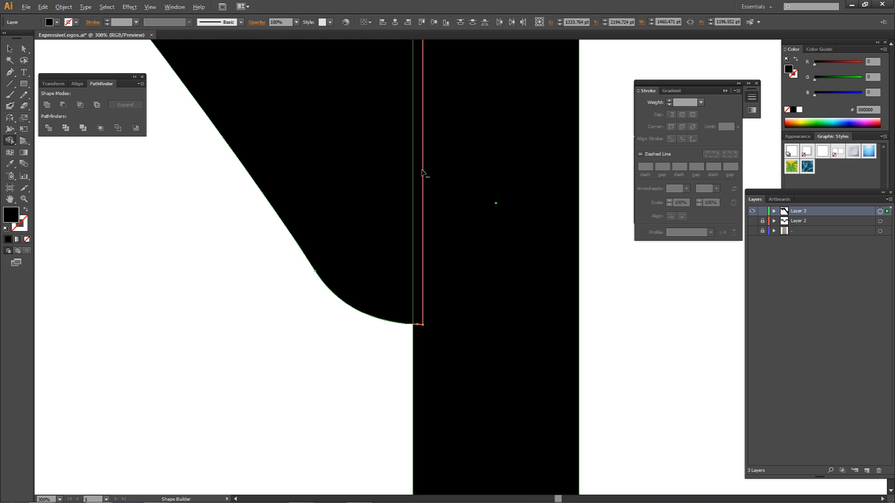
left_click_drag(425, 169, 439, 170)
scroll(440, 170, "down", 4)
key("a")
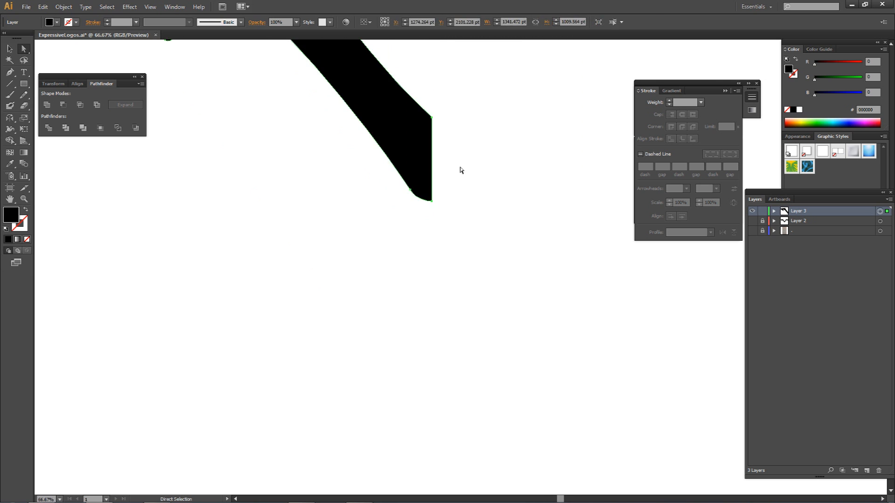
left_click(462, 169)
Duplicate the trimmed left half sideways and reflect the copy into a mirrored right half.
left_click_drag(476, 126, 456, 215)
left_click(404, 283)
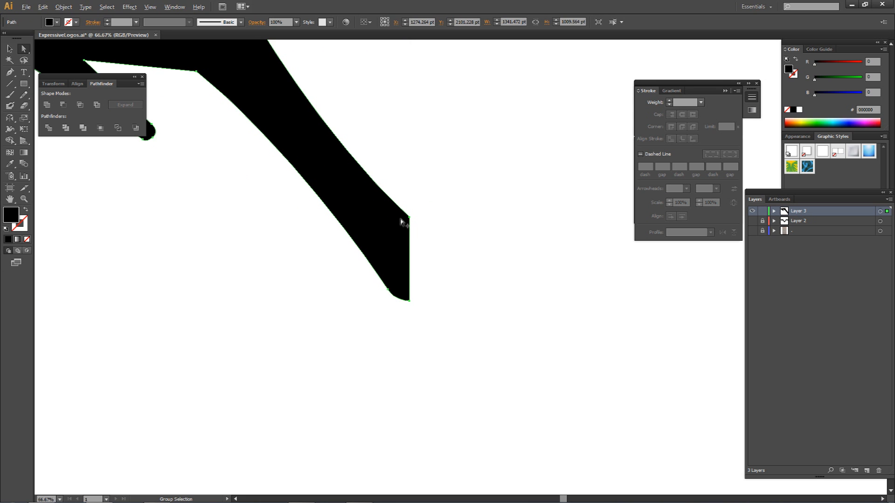
left_click(453, 222)
key("ctrl+z")
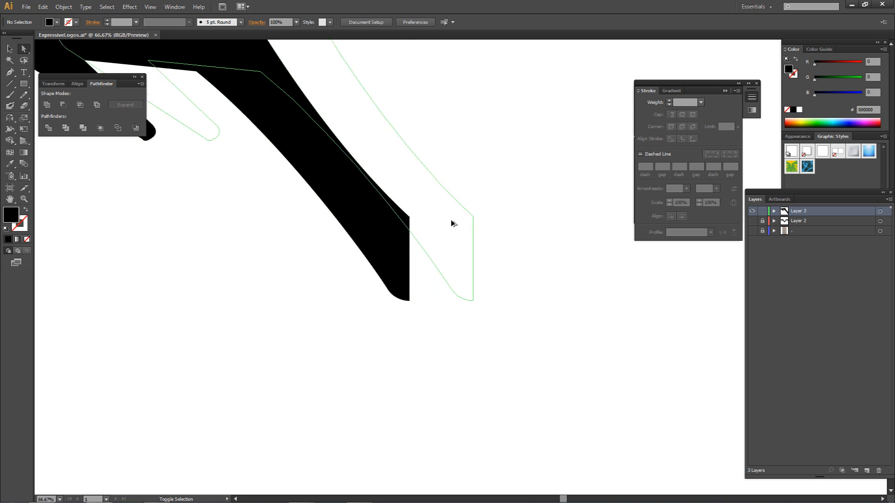
right_click(592, 227)
mouse_move(616, 350)
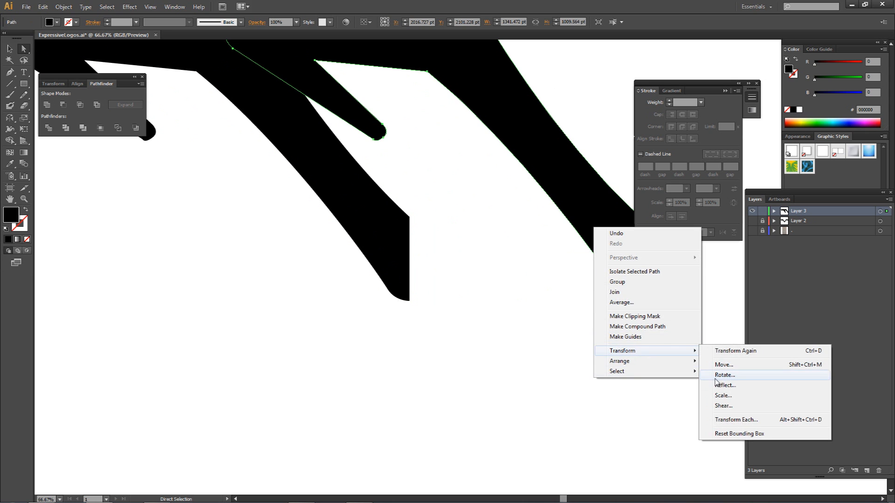
left_click(725, 385)
left_click(457, 320)
Move the mirrored half so its straight edge meets the left half's edge and completes the V.
left_click_drag(241, 239, 444, 262)
scroll(405, 253, "up", 3)
left_click(533, 322)
scroll(530, 313, "down", 3)
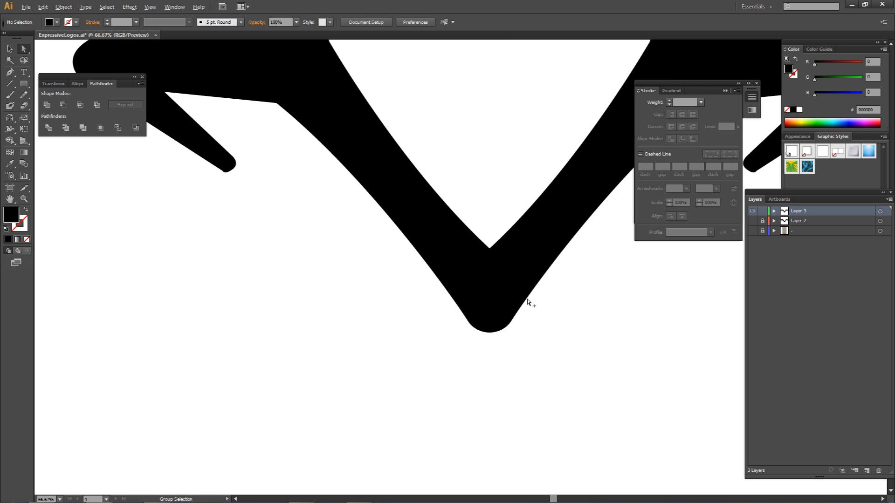
scroll(528, 304, "down", 5)
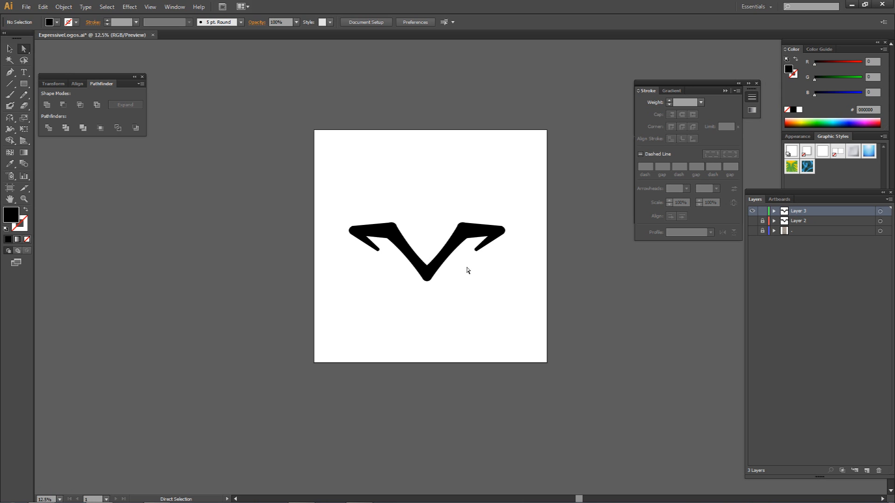
Draw an unfilled, open winged V from straight segments above the logo with the Pen tool.
key("p")
left_click(370, 193)
left_click(353, 171)
left_click(395, 171)
left_click(421, 228)
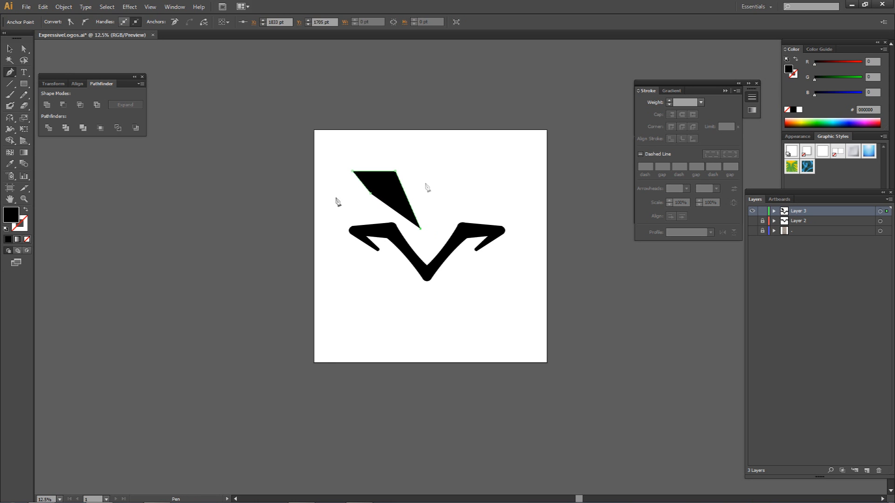
left_click(26, 239)
left_click(439, 170)
left_click(478, 170)
left_click(466, 181)
Set the line V's stroke to 27 pt and reshape it by raising its bottom vertex and shortening both wings.
key("a")
left_click_drag(420, 229, 416, 200)
left_click(670, 102)
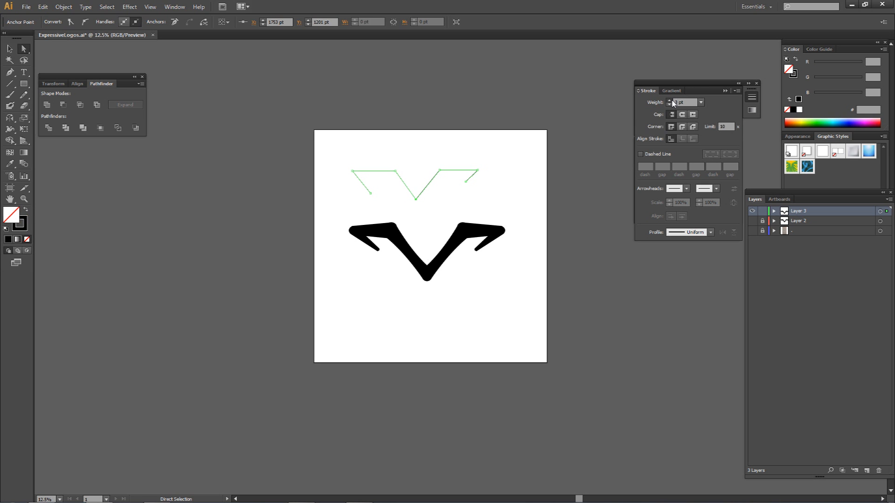
mouse_move(370, 193)
left_mouse_down()
mouse_move(385, 192)
mouse_move(375, 181)
left_mouse_up()
left_click_drag(465, 159, 454, 184)
left_click(463, 158)
left_click(485, 178)
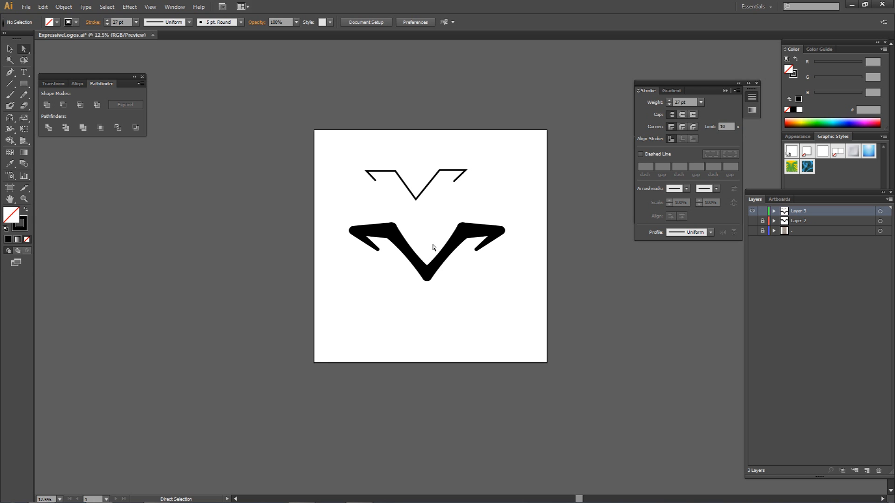
Unite the two halves of the black V into a single shape.
left_click(430, 268)
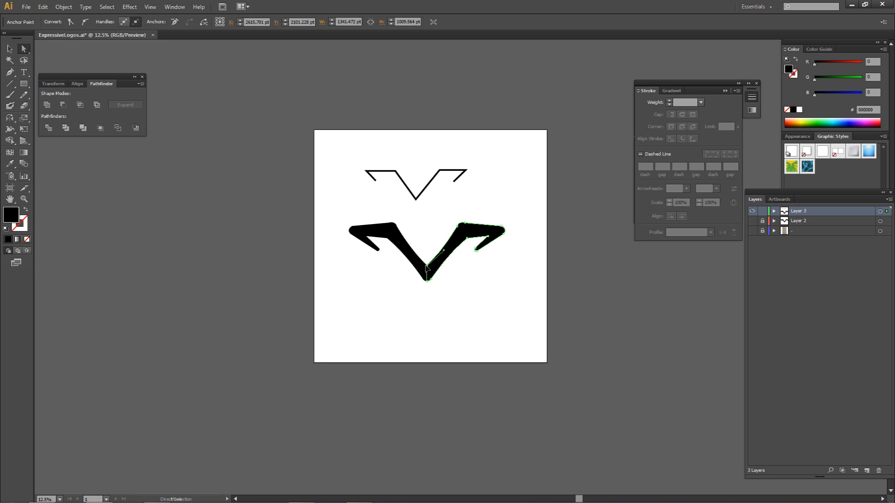
key("ctrl+plus")
left_click(417, 263, "shift")
scroll(427, 273, "up", 3)
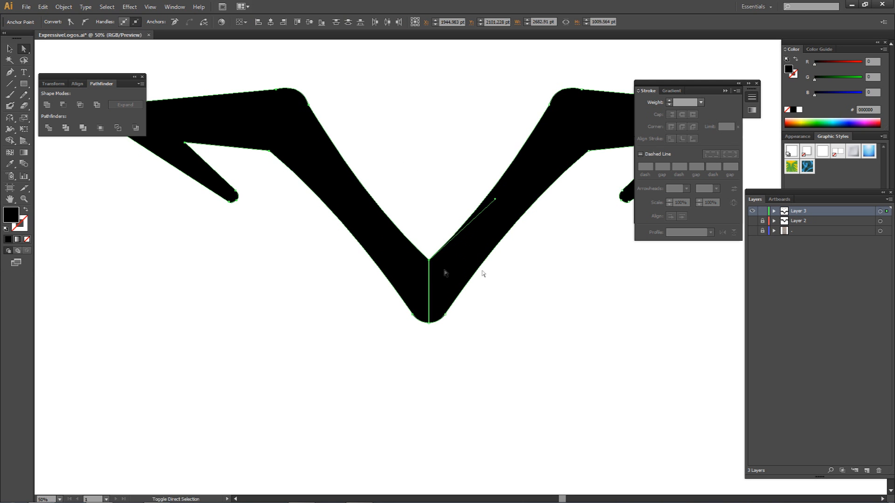
left_click(175, 7)
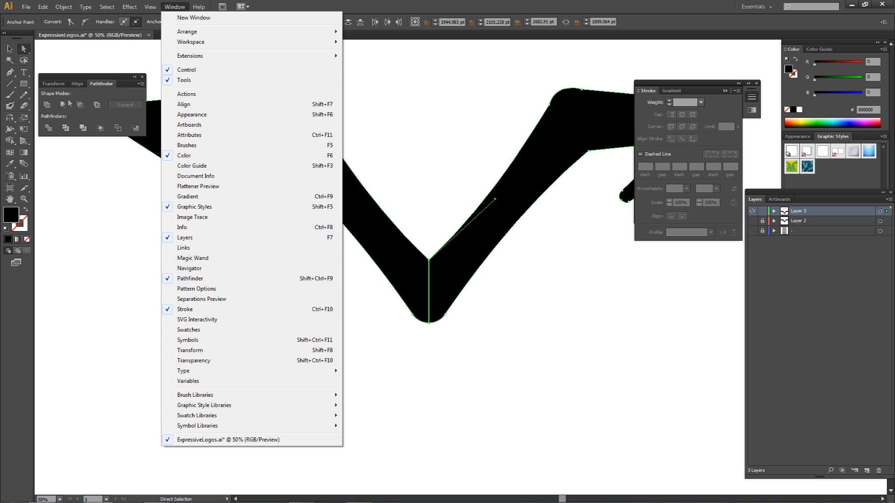
left_click(48, 105)
Raise the inner vertex of the united V to thicken its base.
left_click_drag(429, 260, 427, 237)
left_click(480, 300)
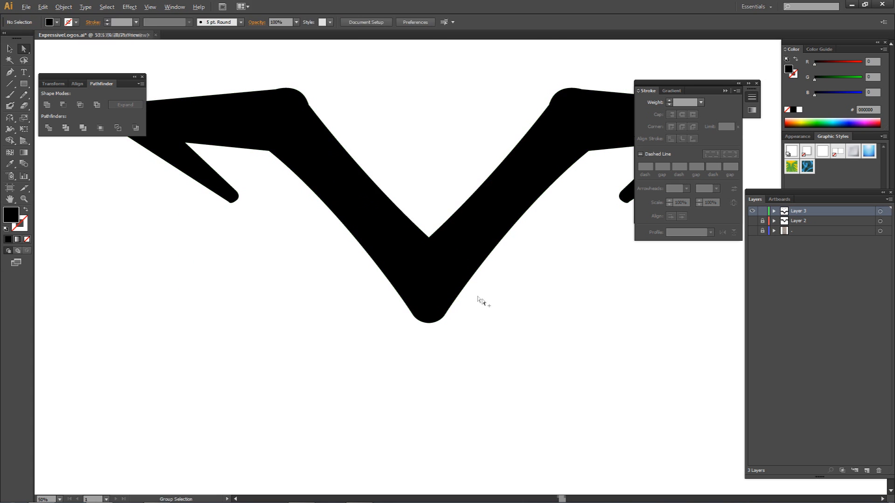
key("ctrl+minus")
left_click_drag(475, 285, 437, 262)
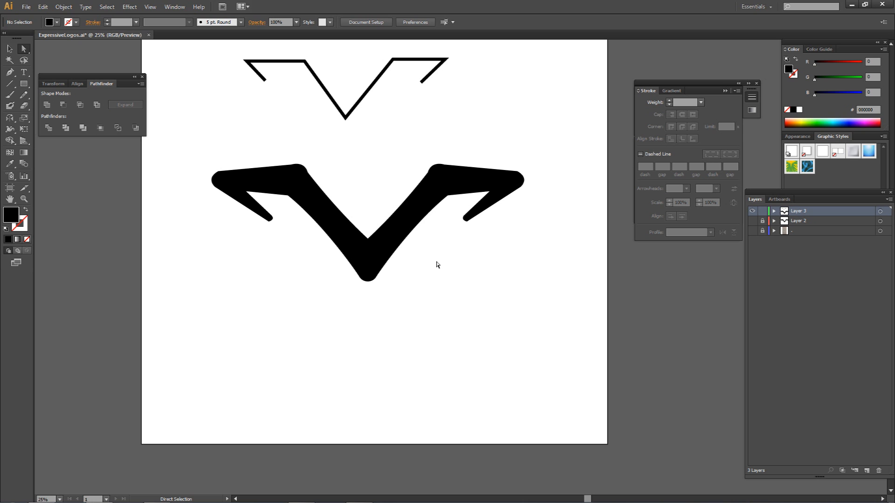
Adjust the anchor points at both upper shoulders of the V to smooth their rounded curves.
left_click(429, 169)
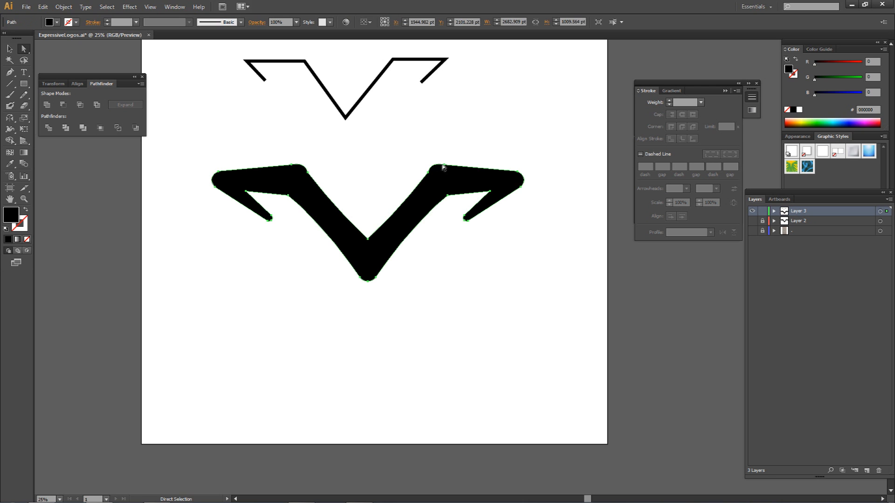
left_click_drag(432, 160, 433, 162)
left_click(303, 165)
left_click(307, 172)
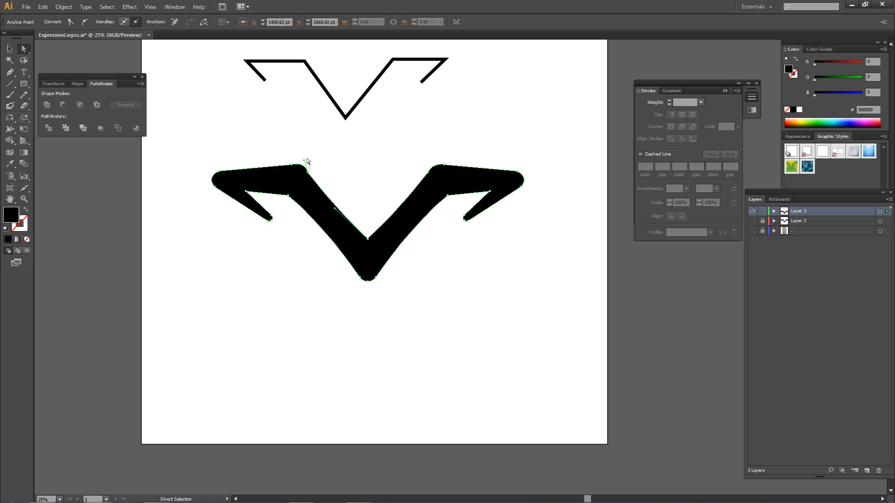
left_click(320, 160)
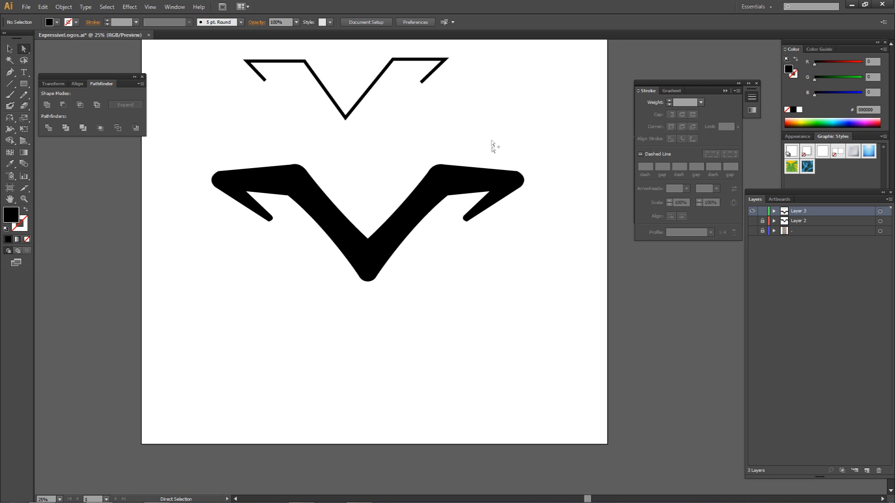
Fill the V with a linear gradient from dark red BE1E2D to bright red ED1C24.
scroll(498, 151, "down", 3)
left_click_drag(505, 174, 449, 210)
scroll(404, 219, "up", 1)
left_click_drag(507, 176, 295, 266)
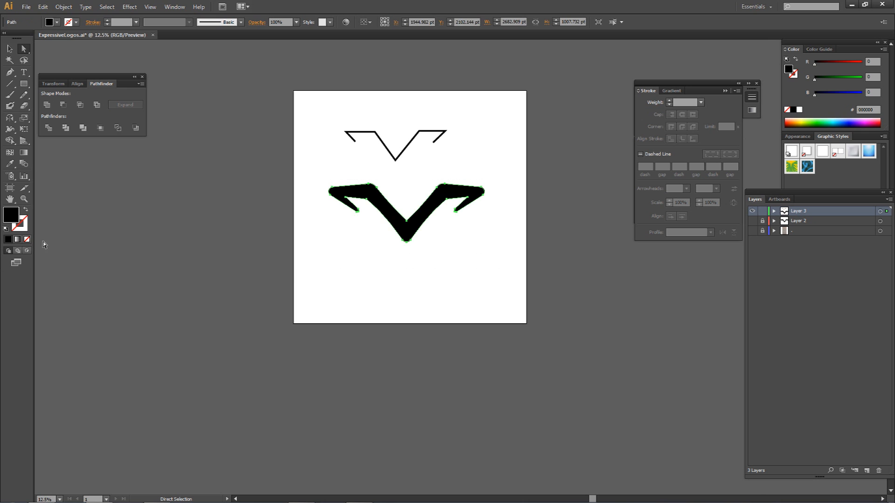
left_click(17, 239)
left_click(640, 208)
double_click(641, 208)
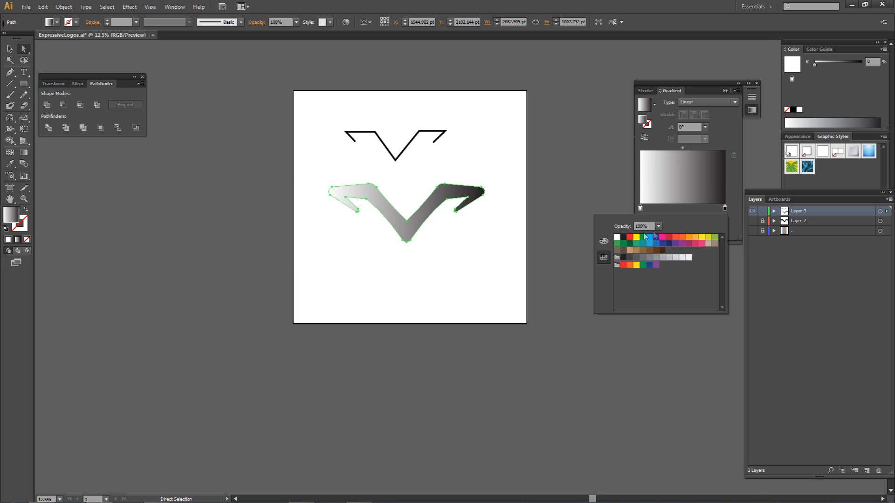
left_click(668, 240)
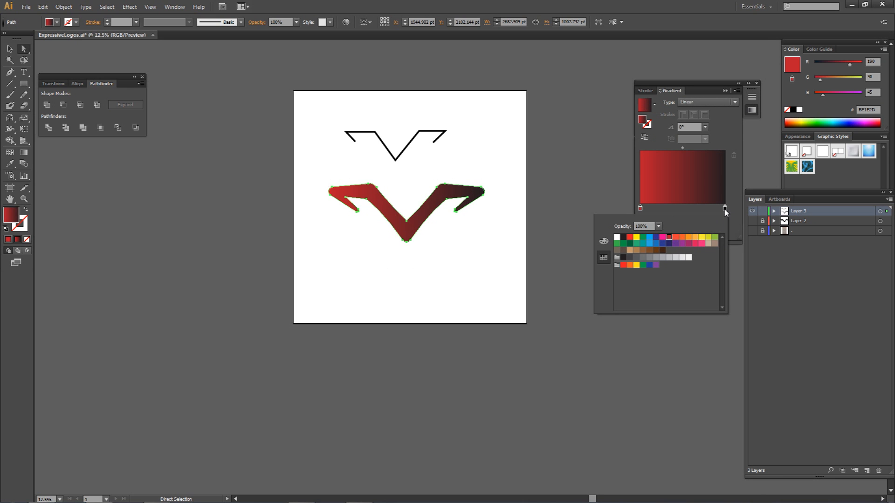
left_click(631, 238)
left_click(509, 213)
Move the red V slightly lower and to the right on the artboard.
left_click_drag(513, 167, 277, 272)
left_click_drag(405, 230, 413, 258)
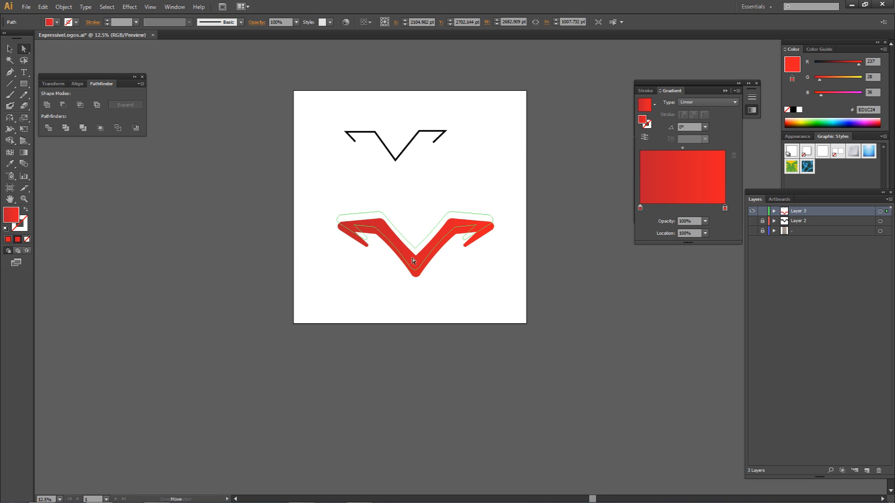
left_click(413, 226)
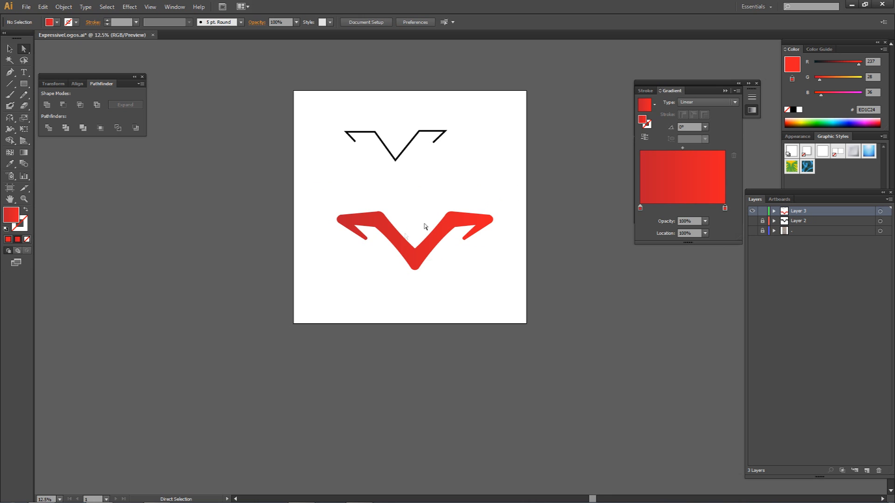
Delete the thin line V and move the red V up towards the artboard's centre.
left_click_drag(497, 118, 343, 172)
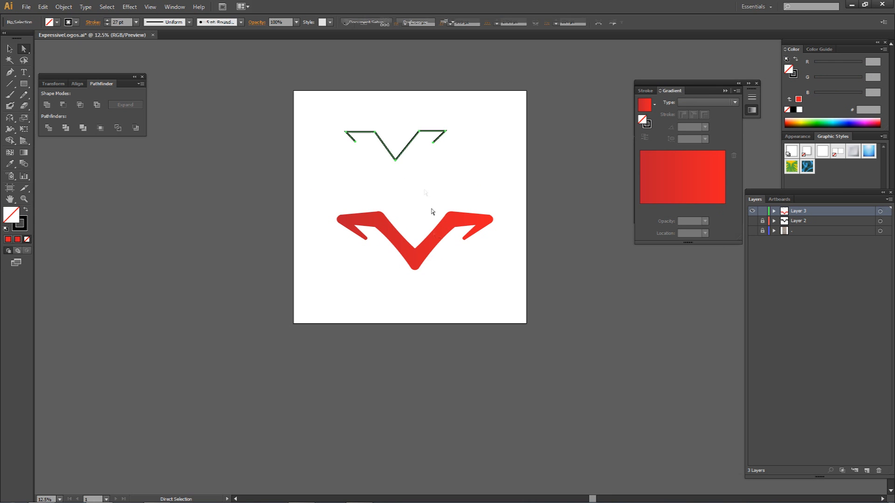
key("Delete")
left_click_drag(469, 229, 301, 298)
left_click_drag(414, 260, 415, 230)
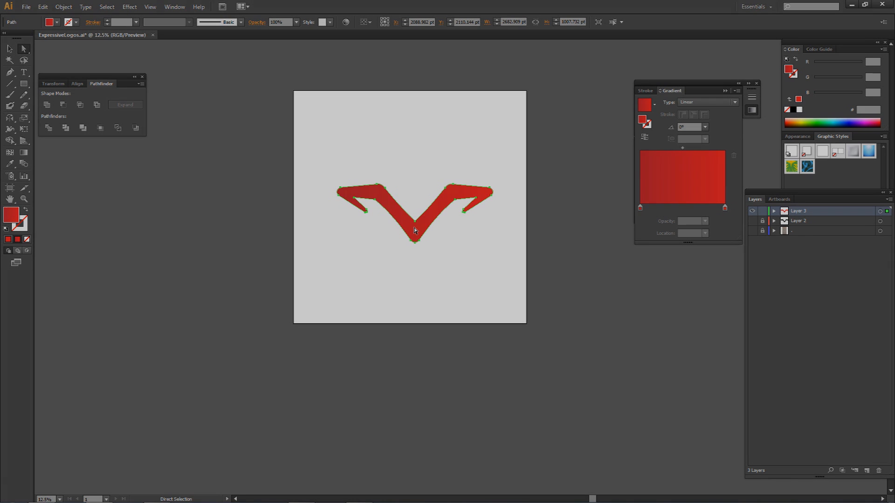